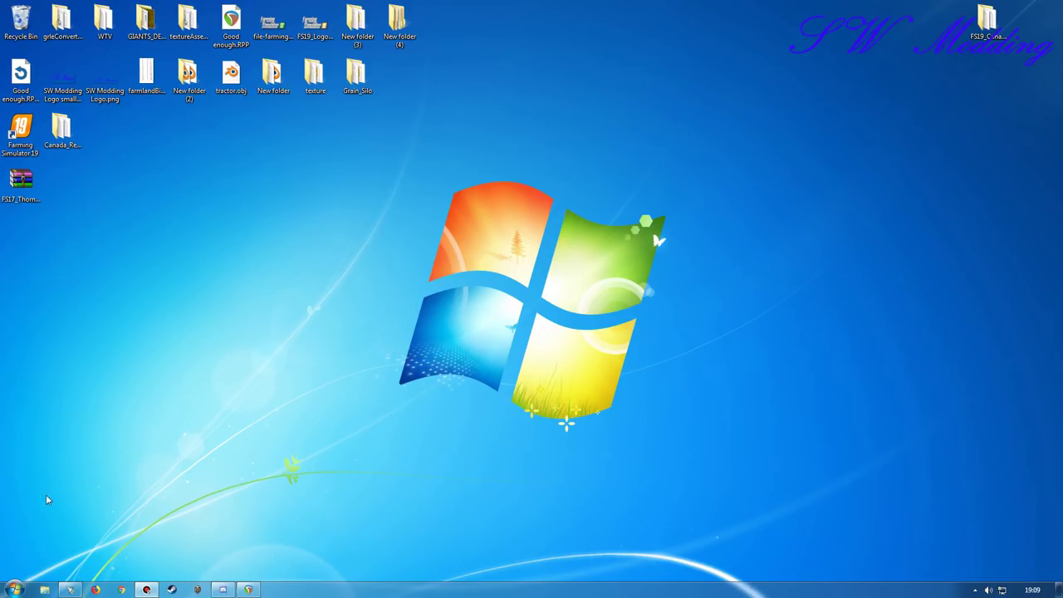
# Step: Launch GIANTS Editor 8.1.0 Beta 64-bit from the Start menu's GIANTS Software folder
pyautogui.click(14, 590)
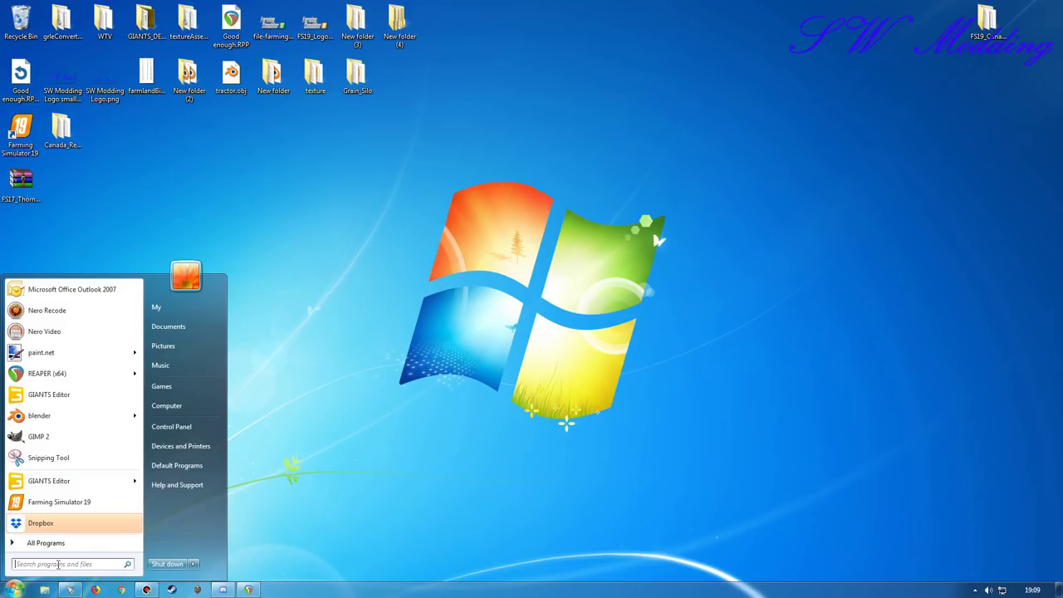
pyautogui.click(59, 552)
pyautogui.scroll(-5, 77, 471)
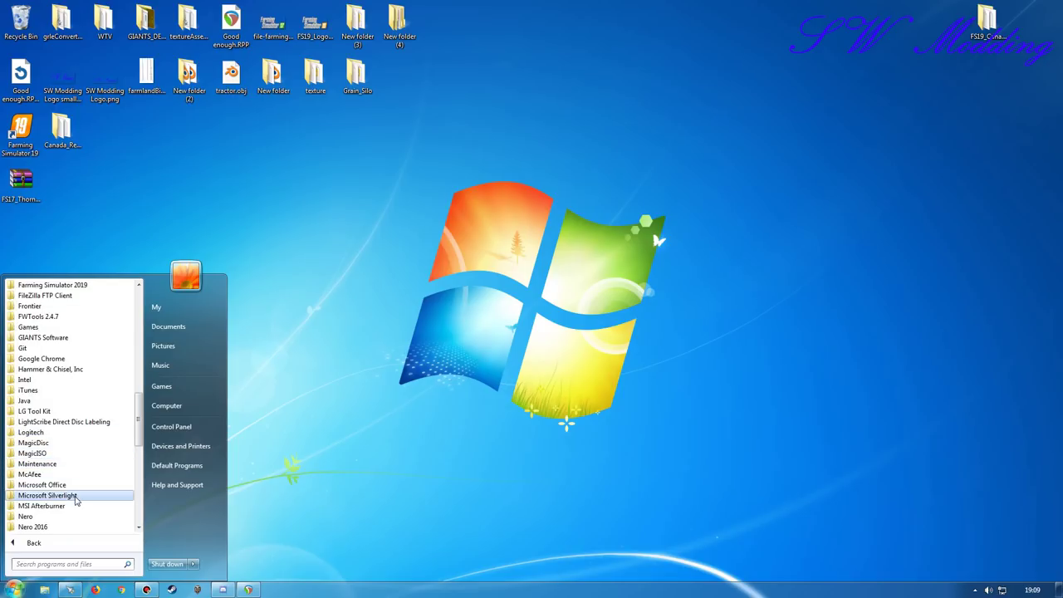
pyautogui.scroll(1, 69, 462)
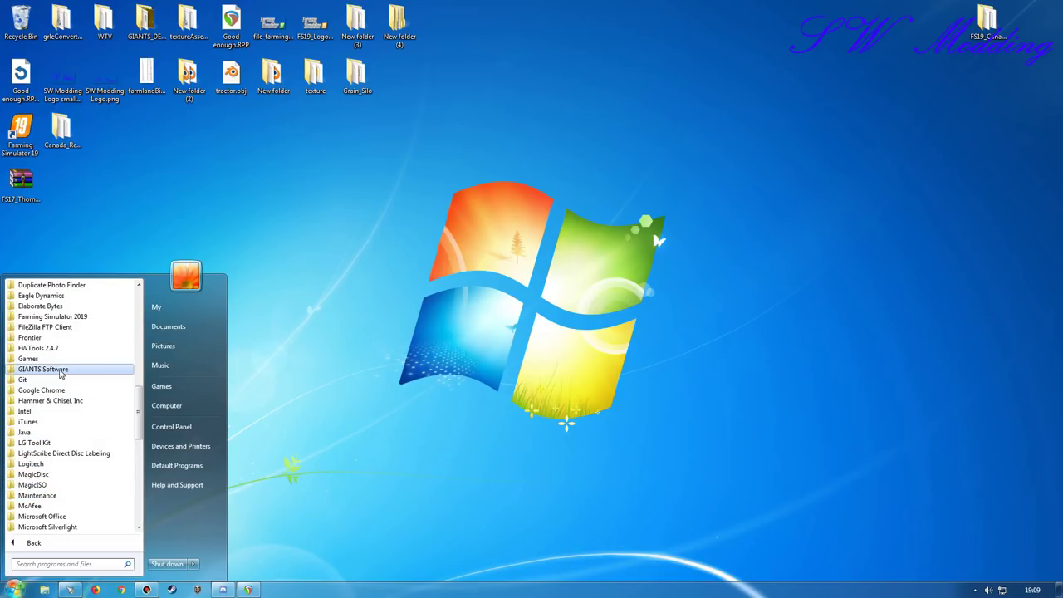
pyautogui.click(60, 372)
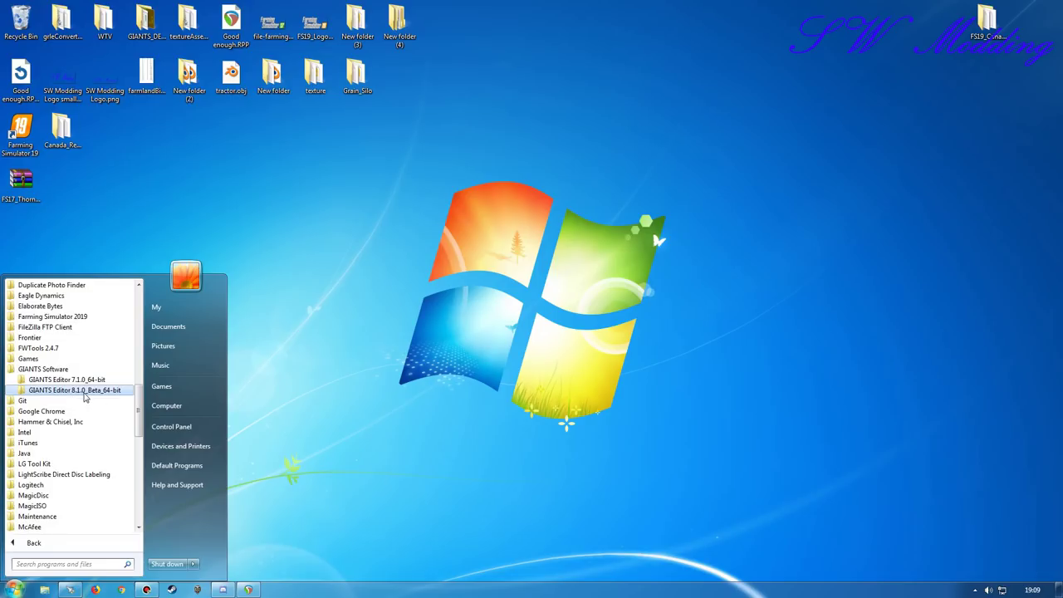
pyautogui.click(73, 390)
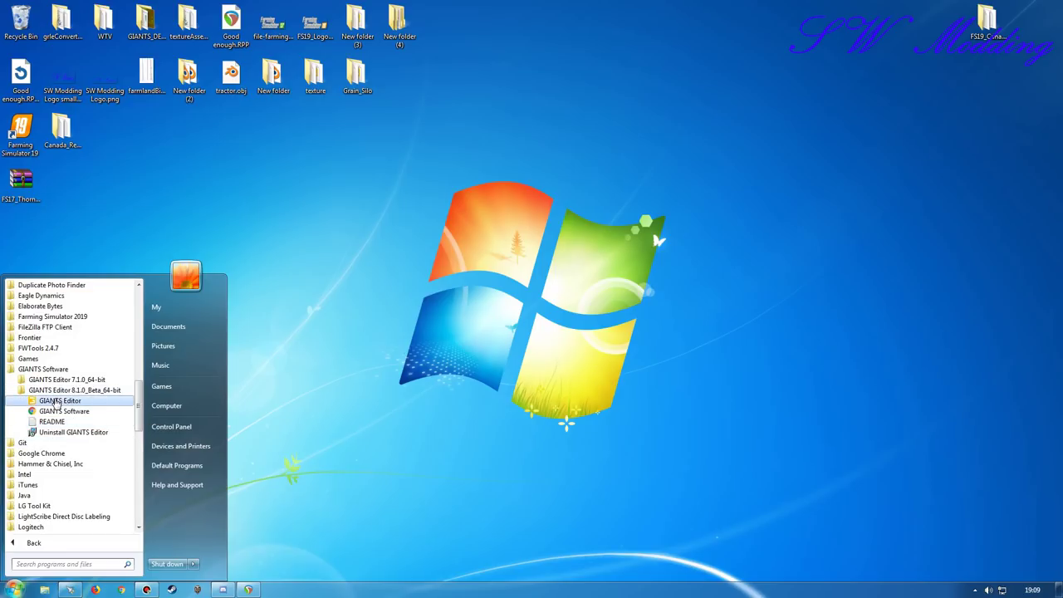
pyautogui.click(54, 400)
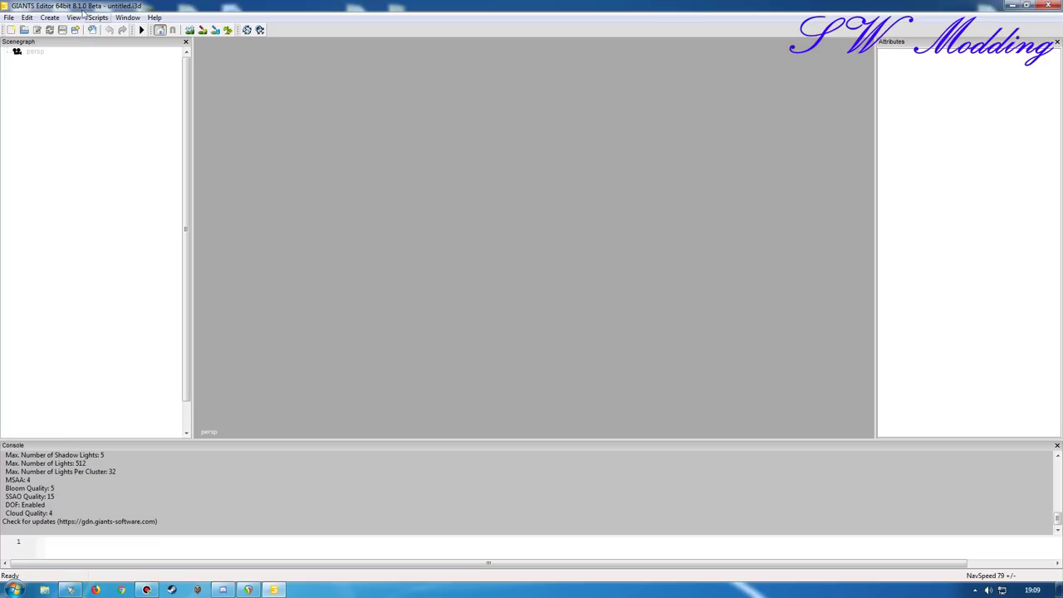
# Step: Start a New Mod from Game with Map : Sample Mod Map 1 as the base item
pyautogui.click(9, 17)
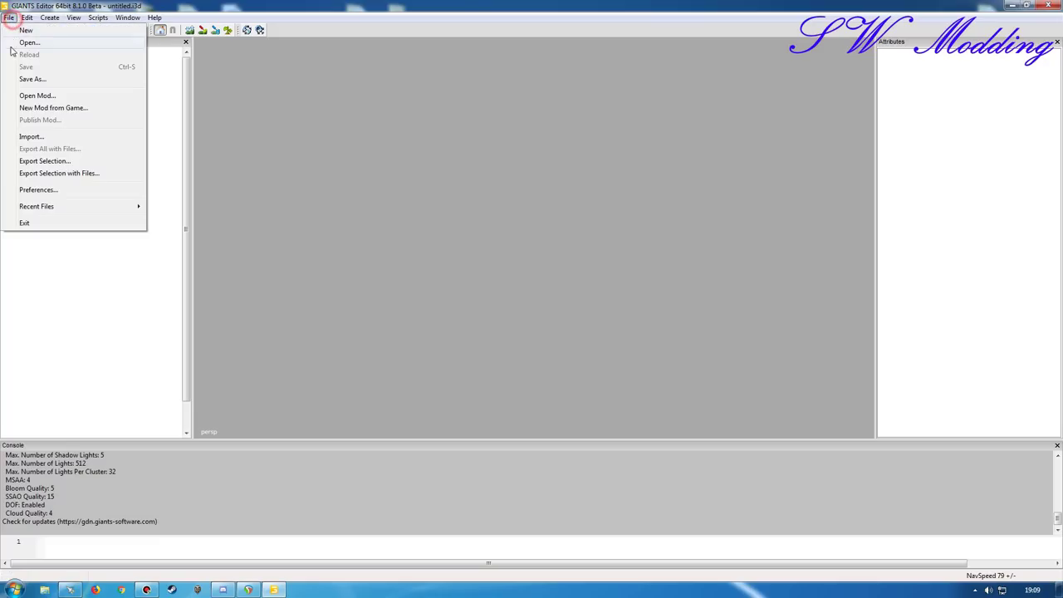
pyautogui.click(53, 108)
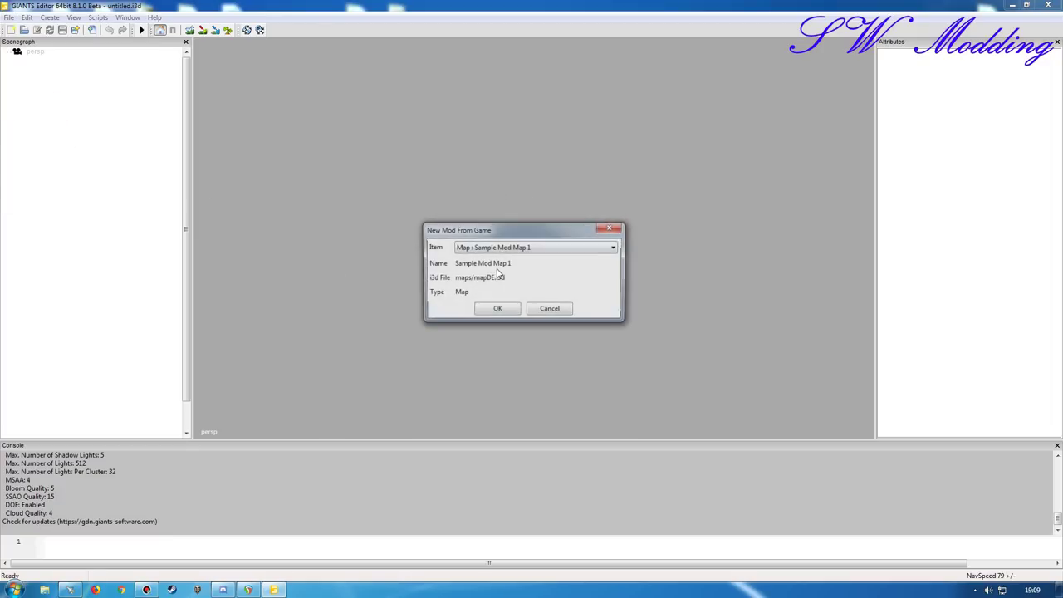
pyautogui.click(530, 247)
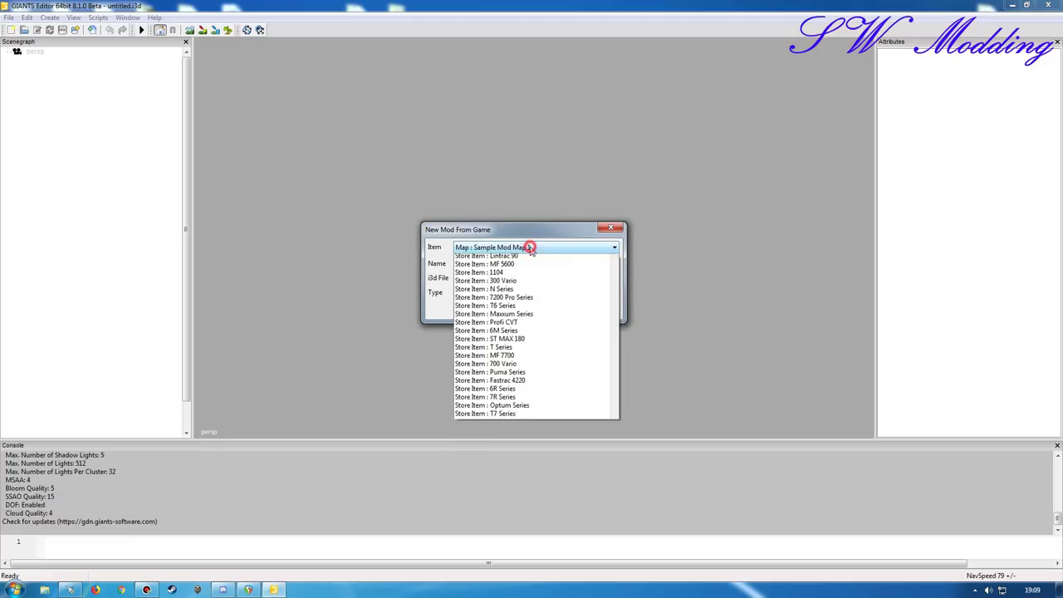
pyautogui.moveTo(613, 264)
pyautogui.mouseDown()
pyautogui.moveTo(615, 443)
pyautogui.moveTo(615, 269)
pyautogui.mouseUp()
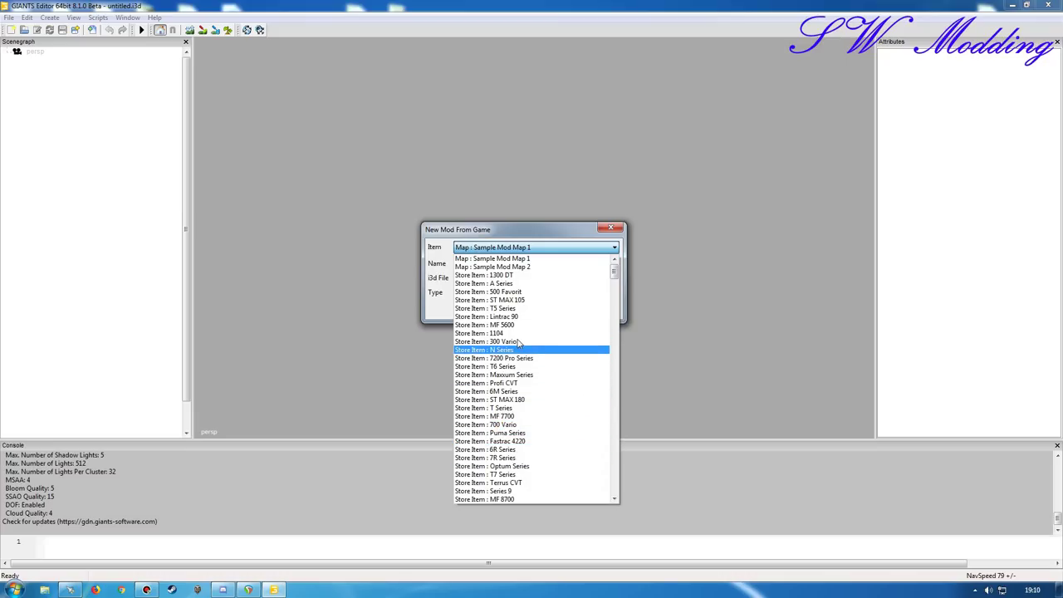
pyautogui.click(524, 259)
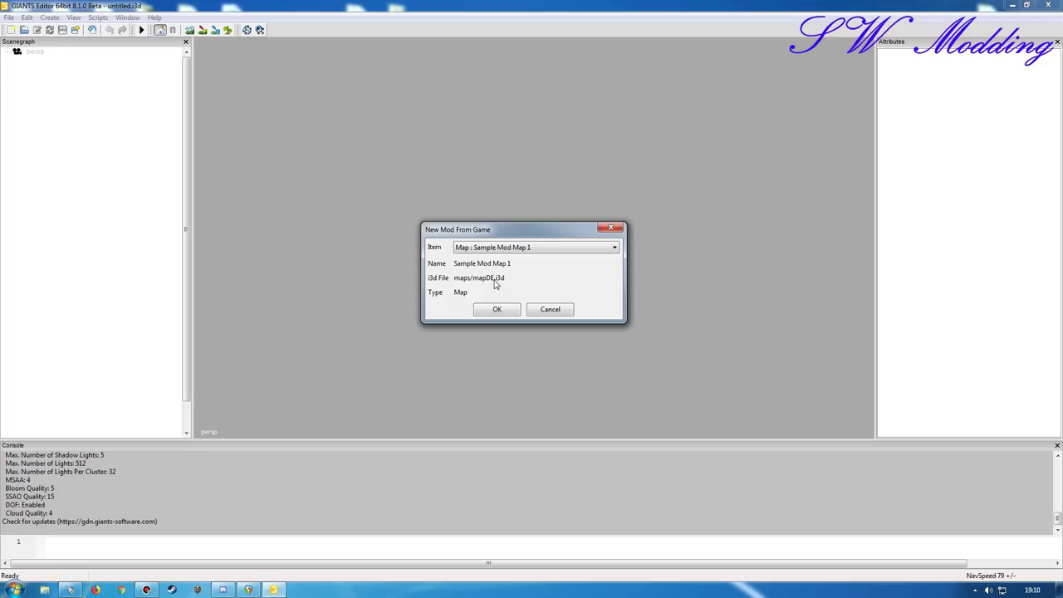
pyautogui.click(536, 248)
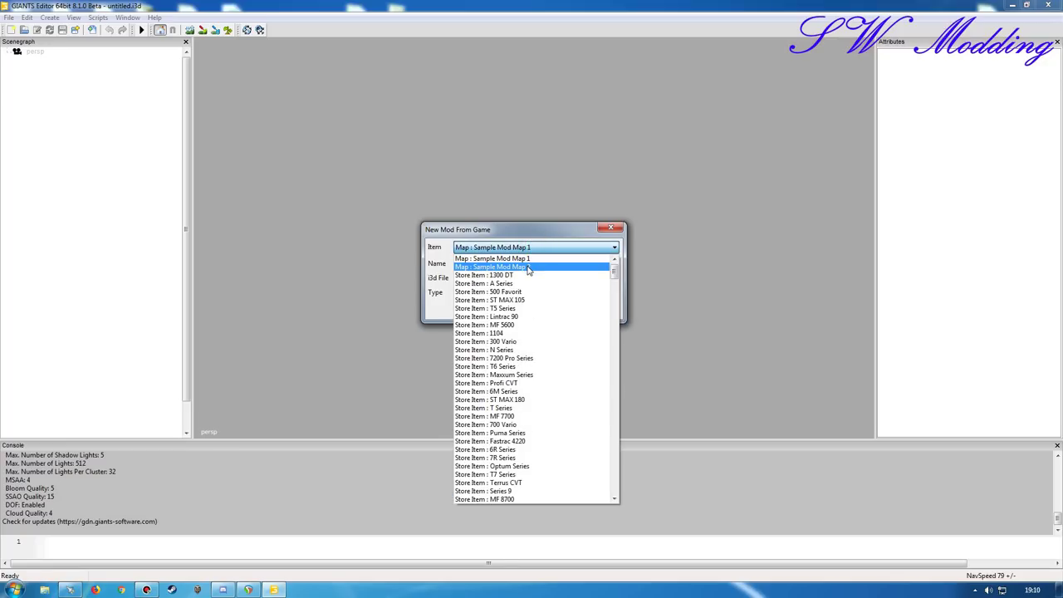
pyautogui.click(529, 268)
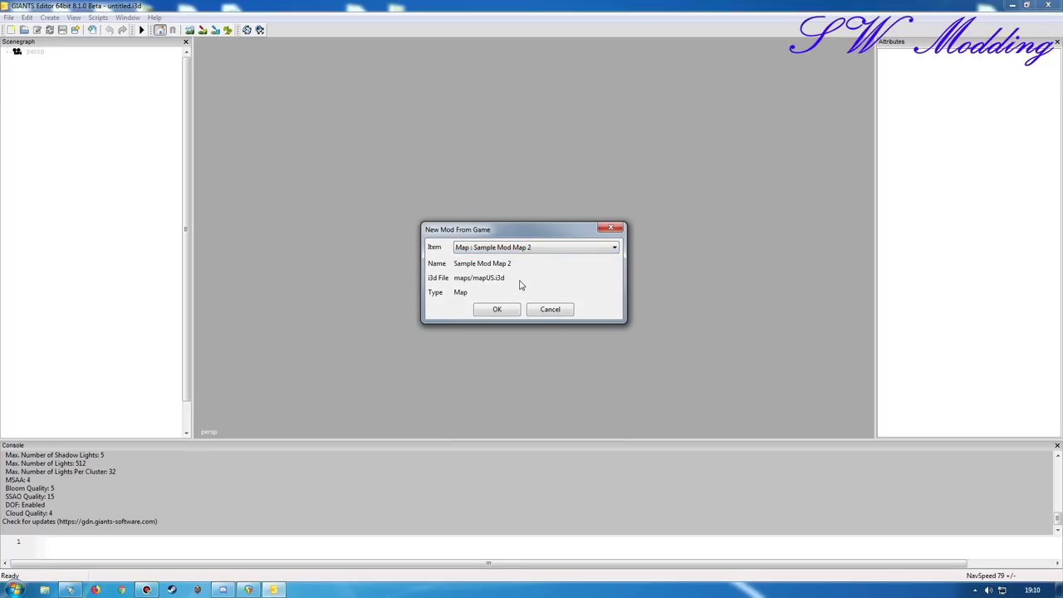
pyautogui.click(537, 247)
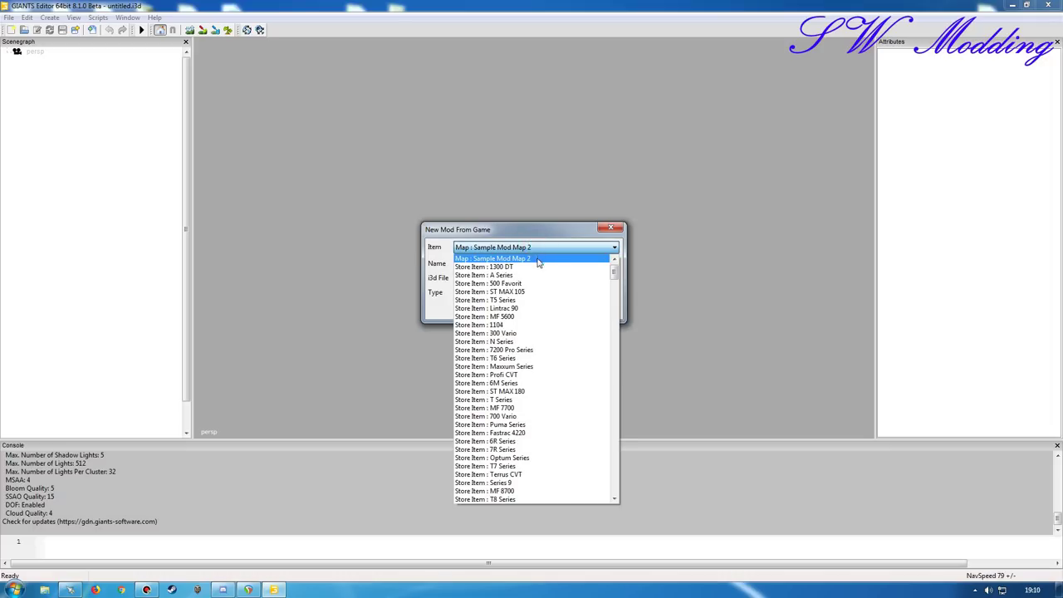
pyautogui.click(615, 260)
pyautogui.click(529, 260)
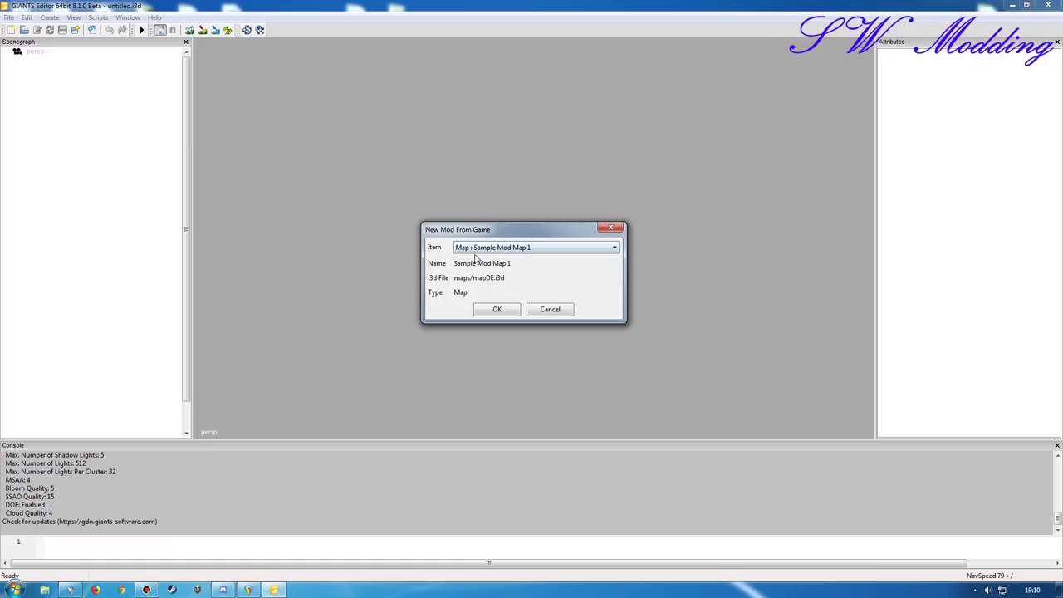
pyautogui.click(507, 312)
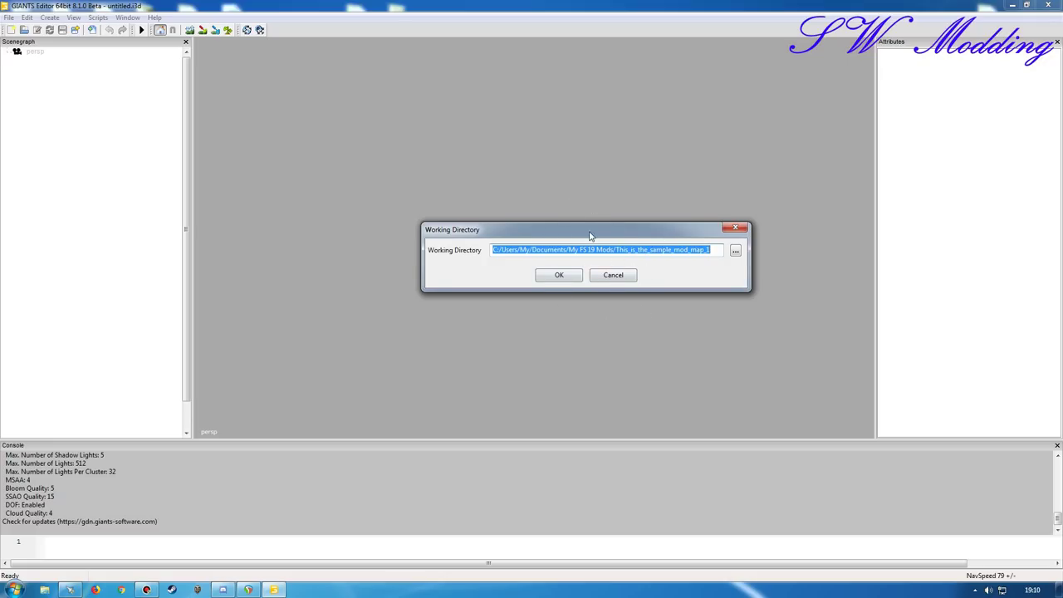
# Step: Accept the suggested working directory to create the mod, then save the loaded mapDE map
pyautogui.click(564, 278)
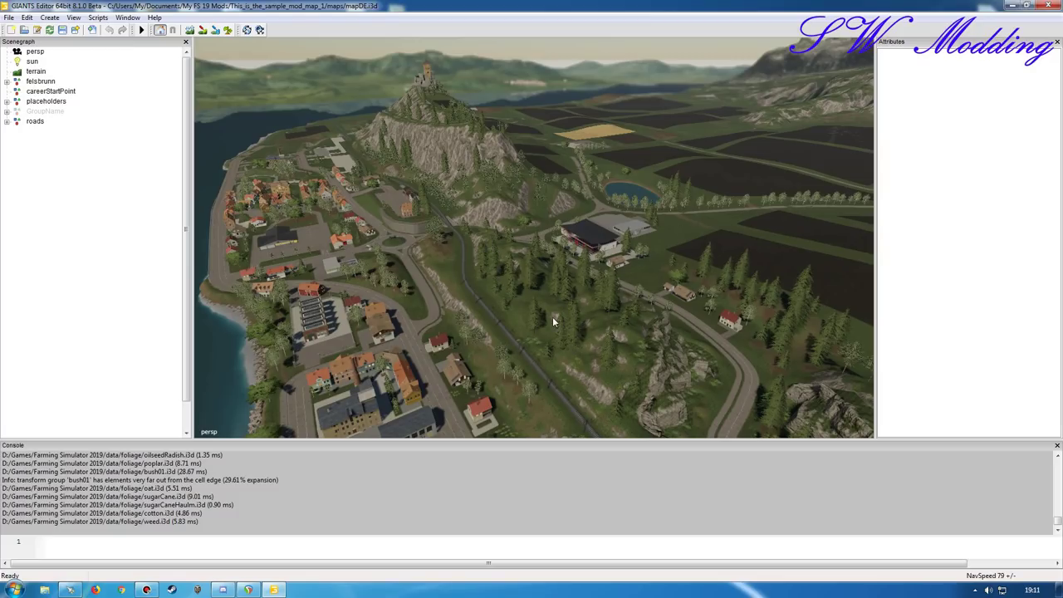
pyautogui.click(62, 30)
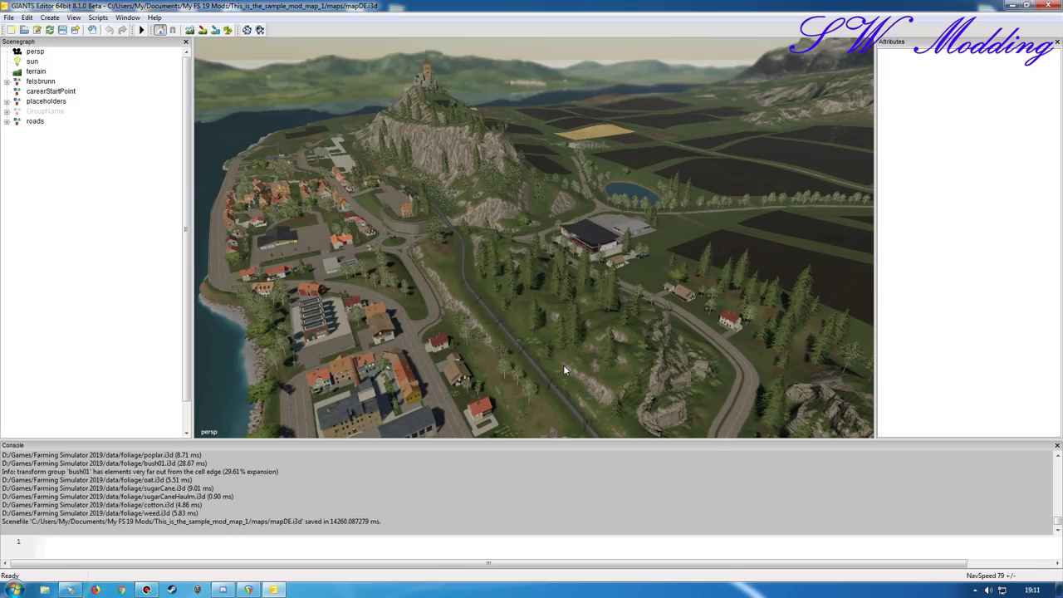
# Step: Close the editor and move This_is_the_sample_mod_map_1 from Documents\My FS 19 Mods to the desktop
pyautogui.click(1043, 6)
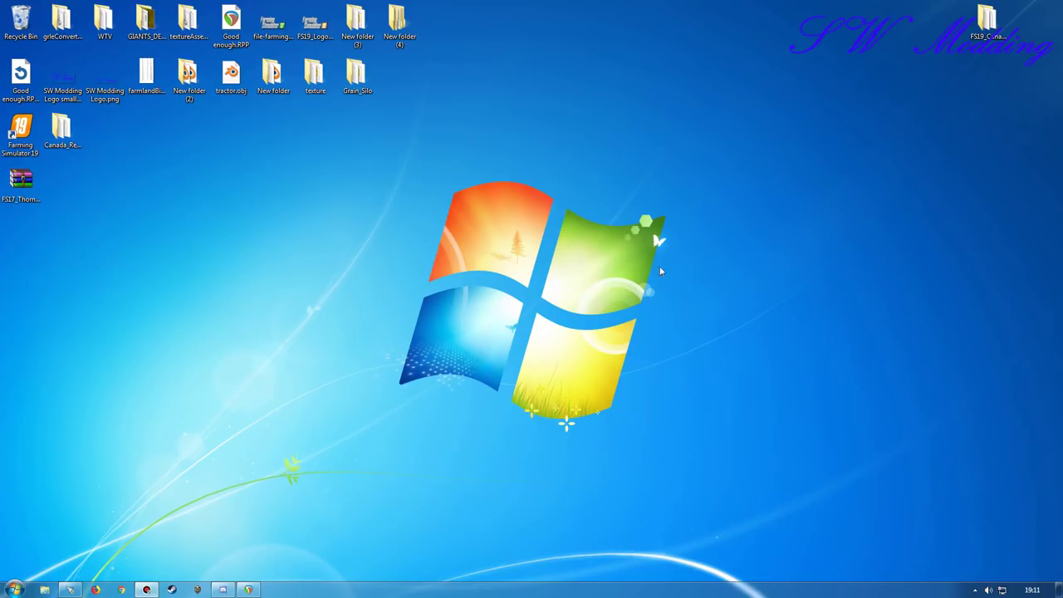
pyautogui.click(19, 589)
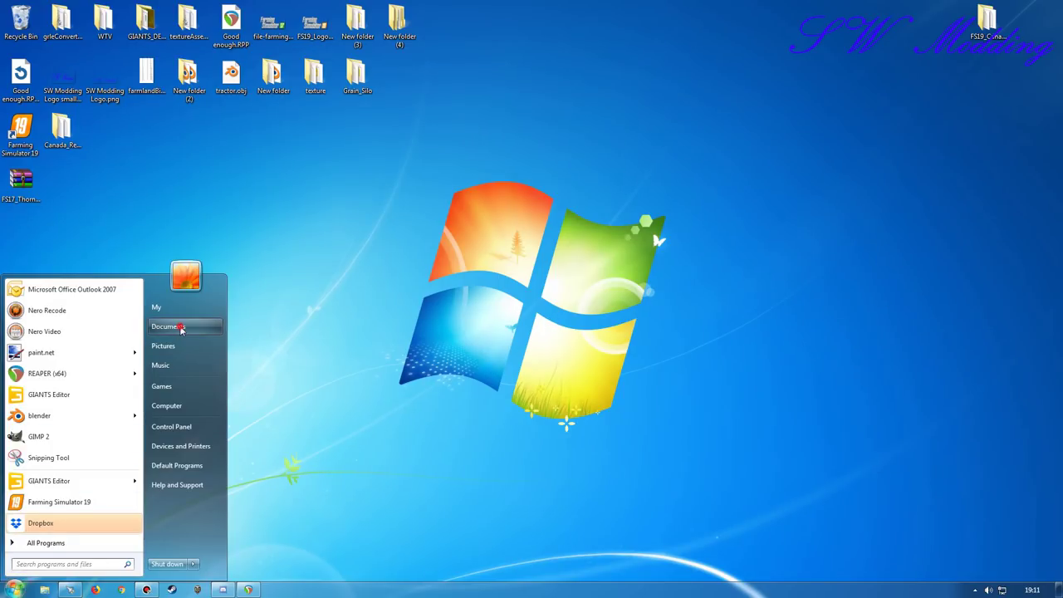
pyautogui.click(187, 262)
pyautogui.doubleClick(390, 335)
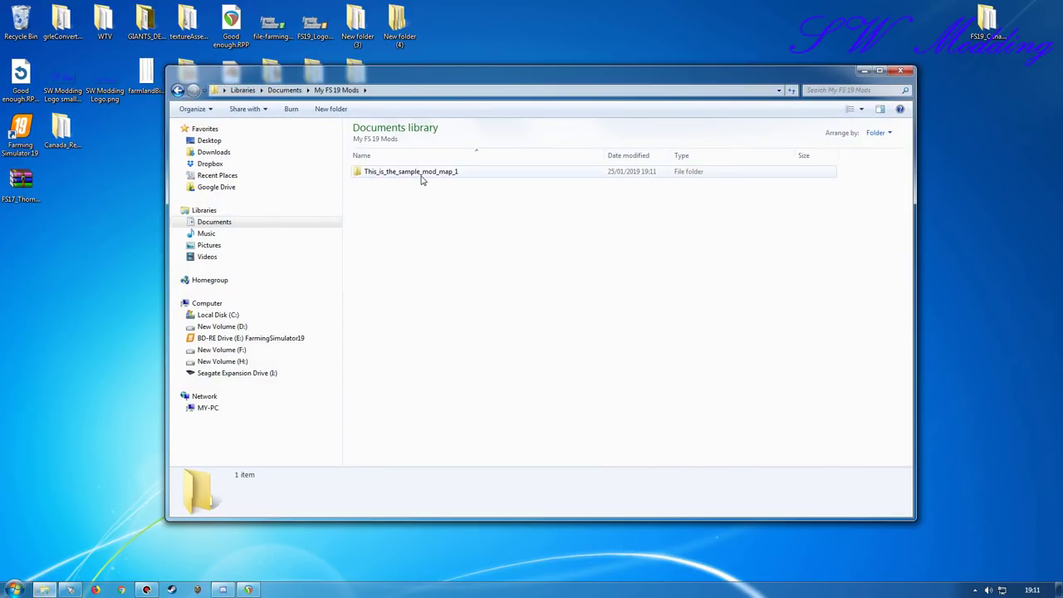
pyautogui.moveTo(422, 181); pyautogui.dragTo(482, 292)
pyautogui.click(901, 70)
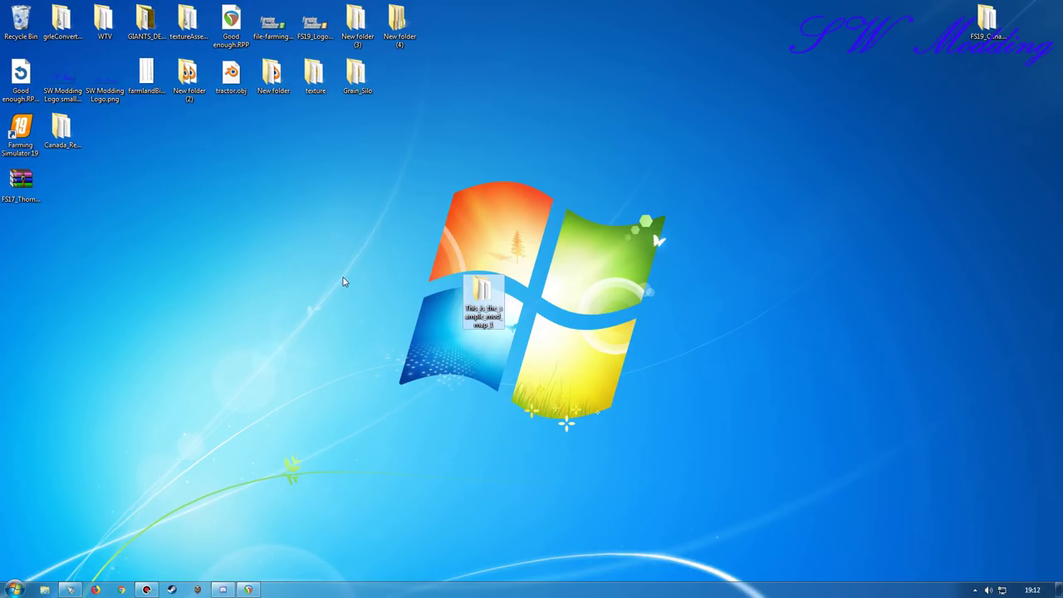
# Step: Open the desktop mod's maps\mapDE.i3d in GIANTS Editor 8.1.0 Beta
pyautogui.doubleClick(478, 304)
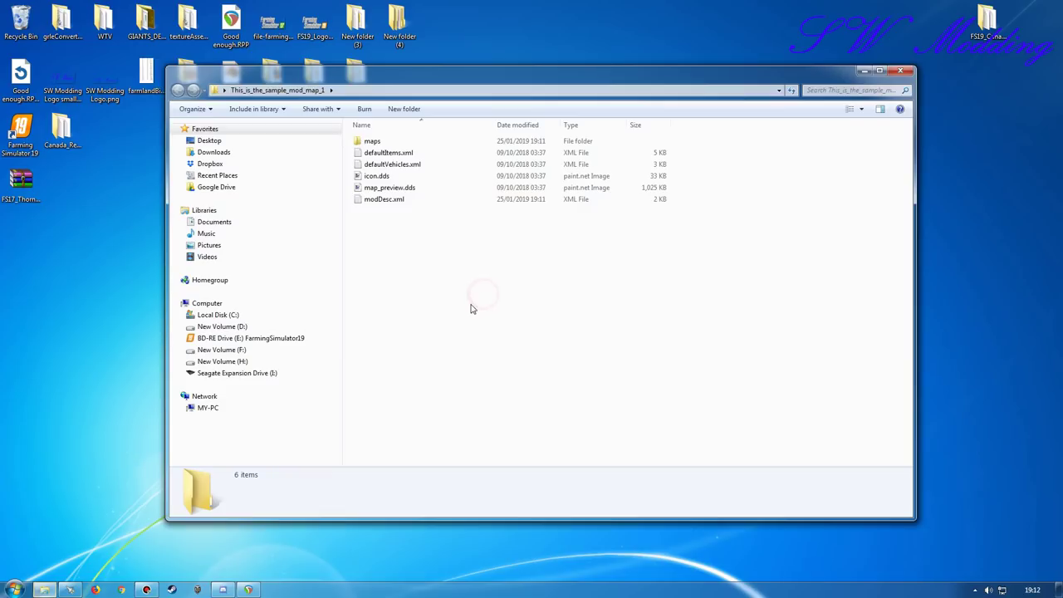
pyautogui.doubleClick(374, 141)
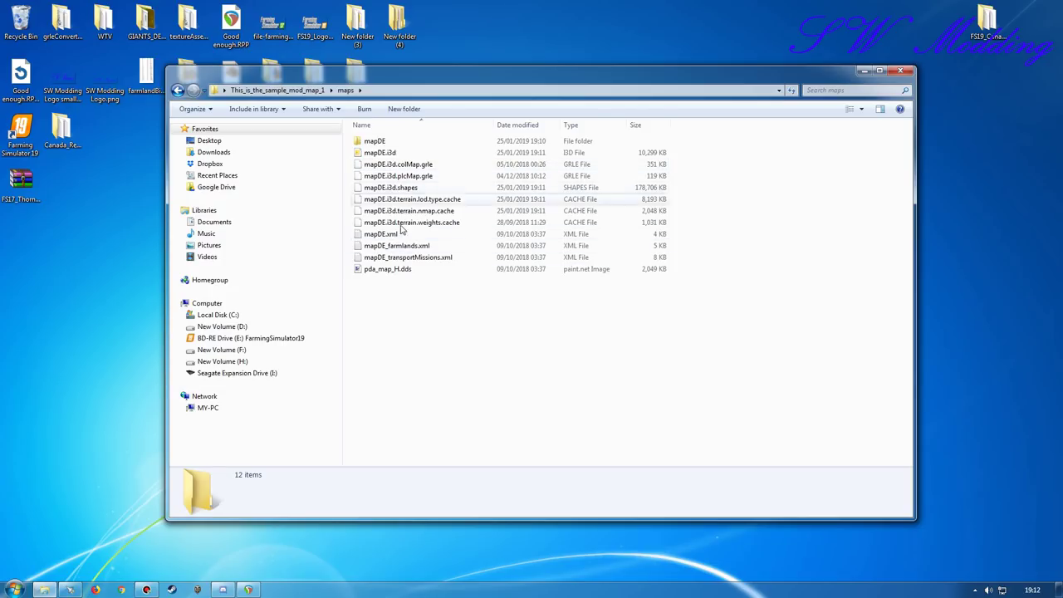
pyautogui.doubleClick(371, 154)
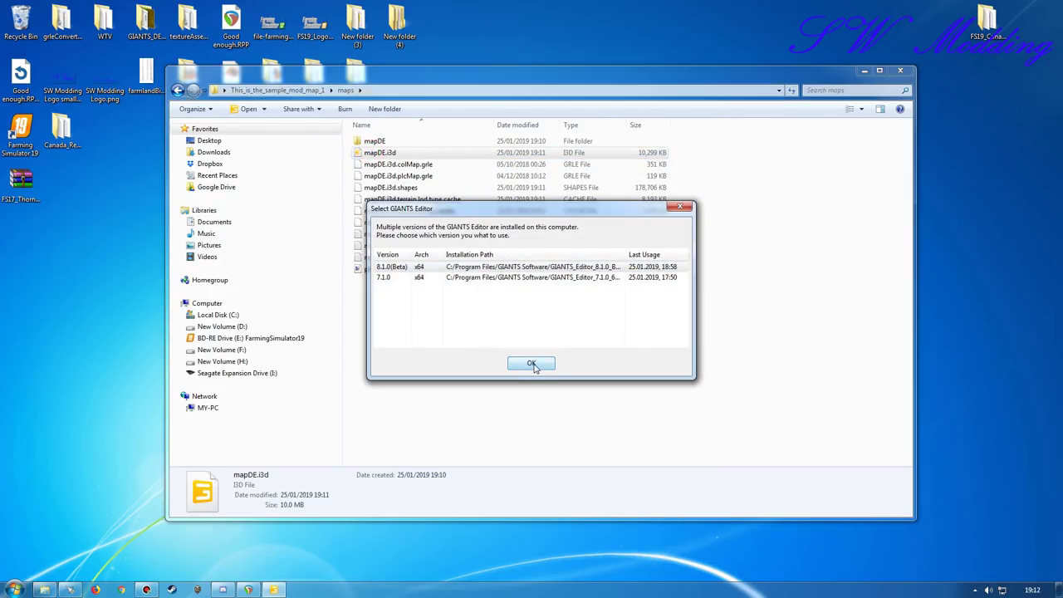
pyautogui.click(532, 357)
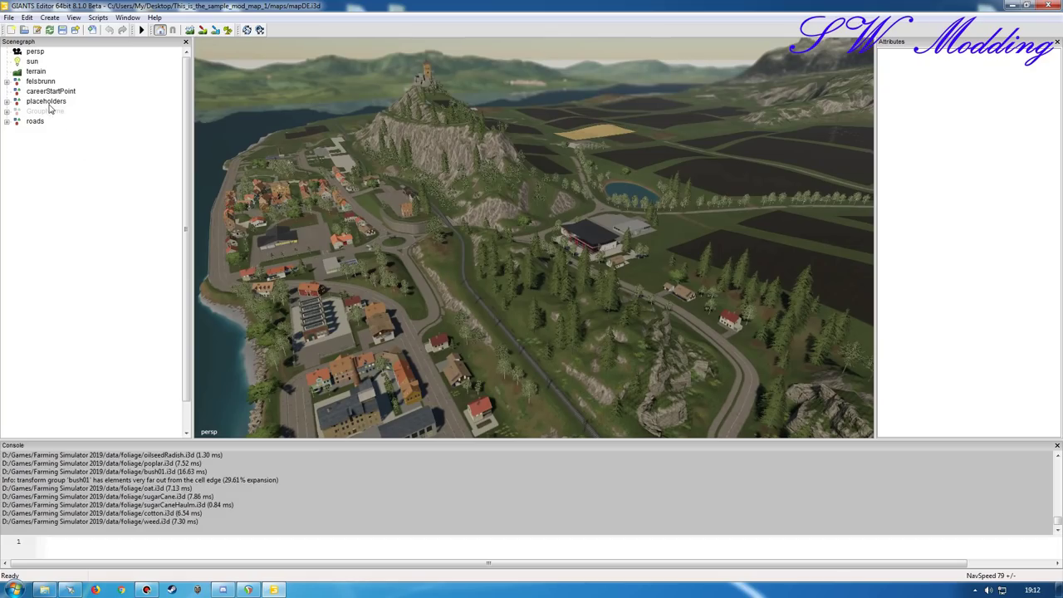
# Step: Delete the felsbrunn, placeholders, GroupName and roads groups, then select careerStartPoint
pyautogui.click(34, 82)
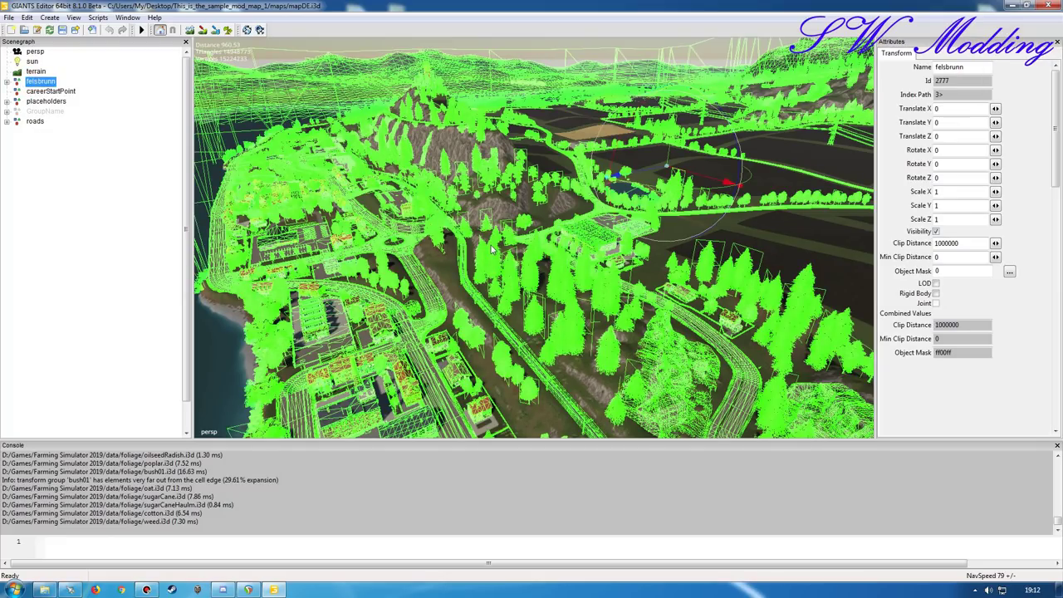
pyautogui.press('Delete')
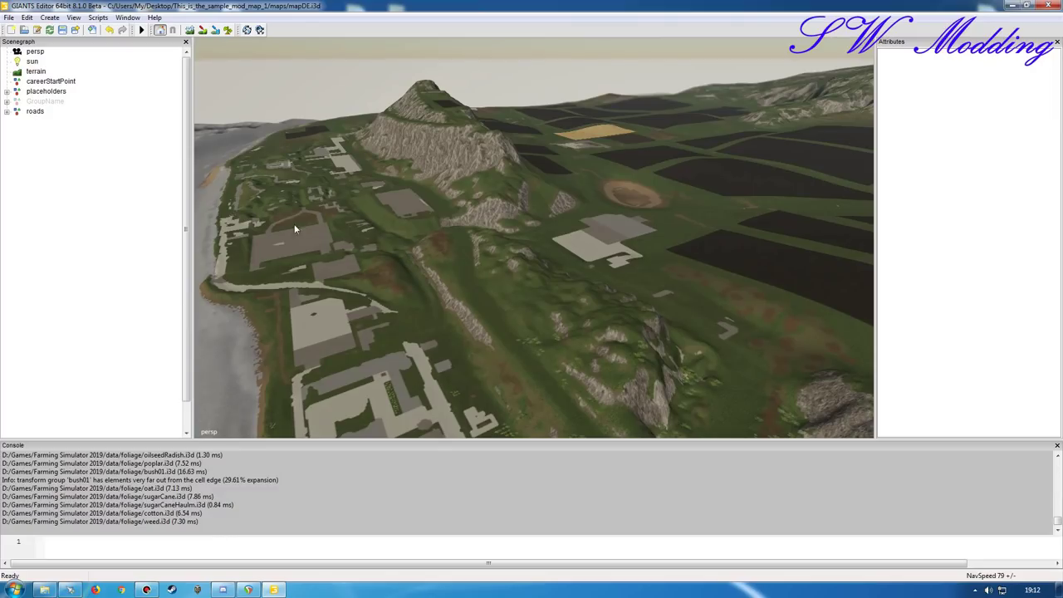
pyautogui.click(45, 92)
pyautogui.click(43, 101)
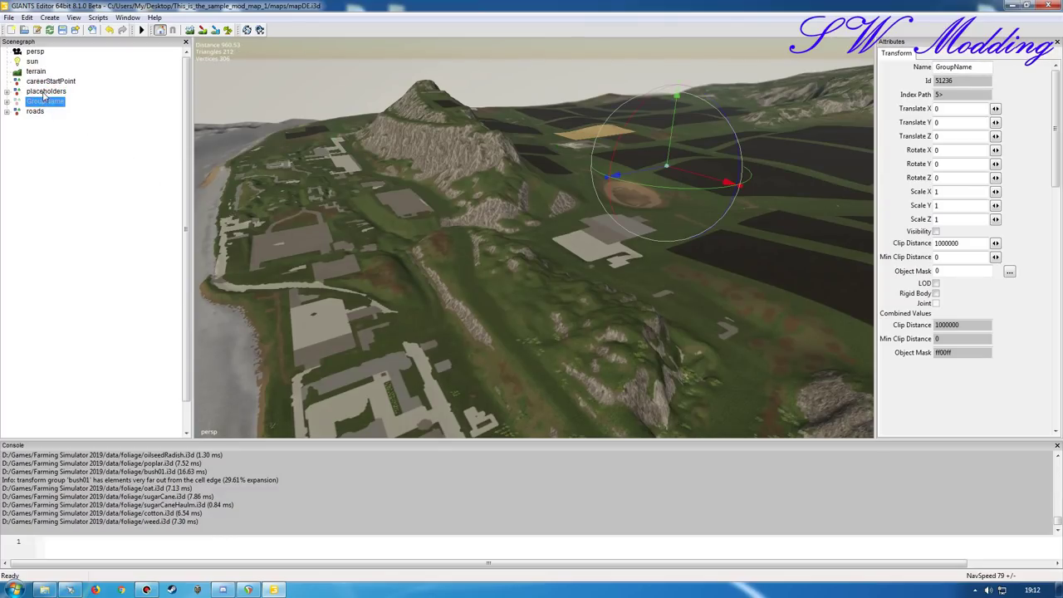
pyautogui.click(45, 91)
pyautogui.keyDown('shift'); pyautogui.click(38, 114); pyautogui.keyUp('shift')
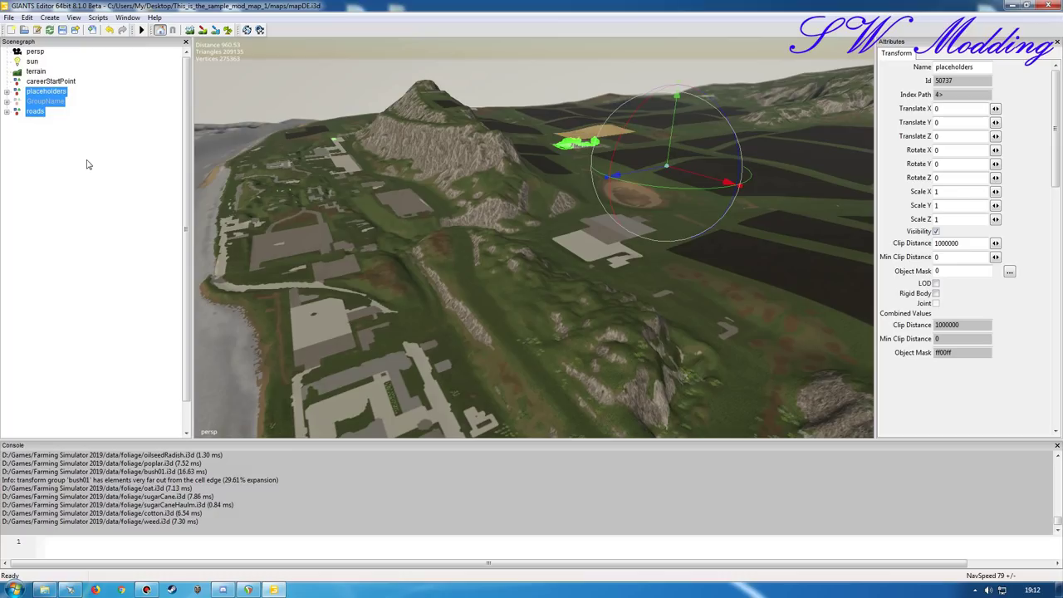
pyautogui.press('Delete')
pyautogui.click(42, 87)
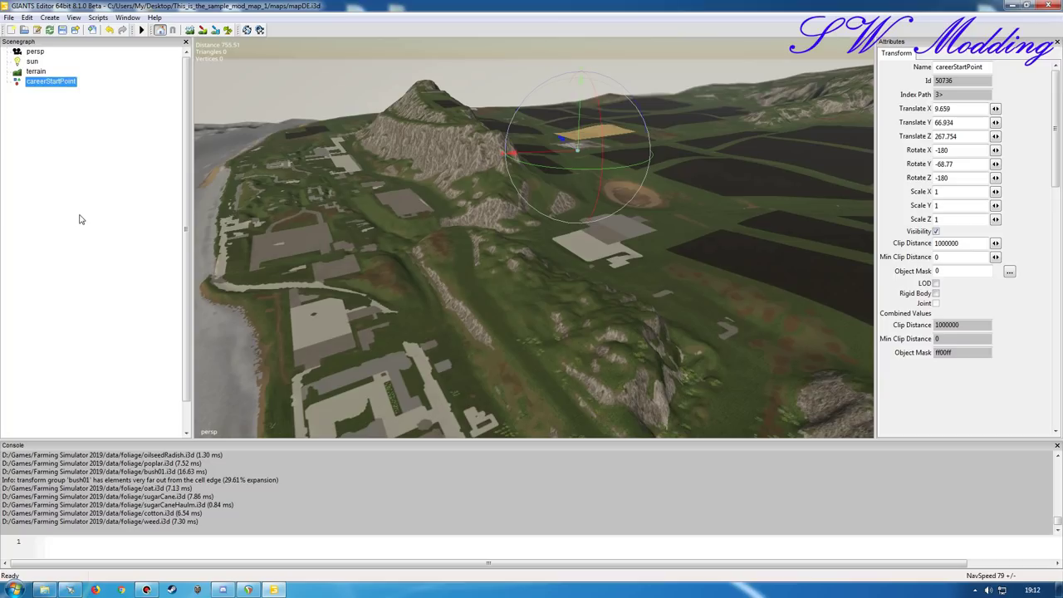
# Step: Show careerStartPoint's User Attributes panel, save the trimmed mapDE.i3d and close the editor
pyautogui.click(136, 20)
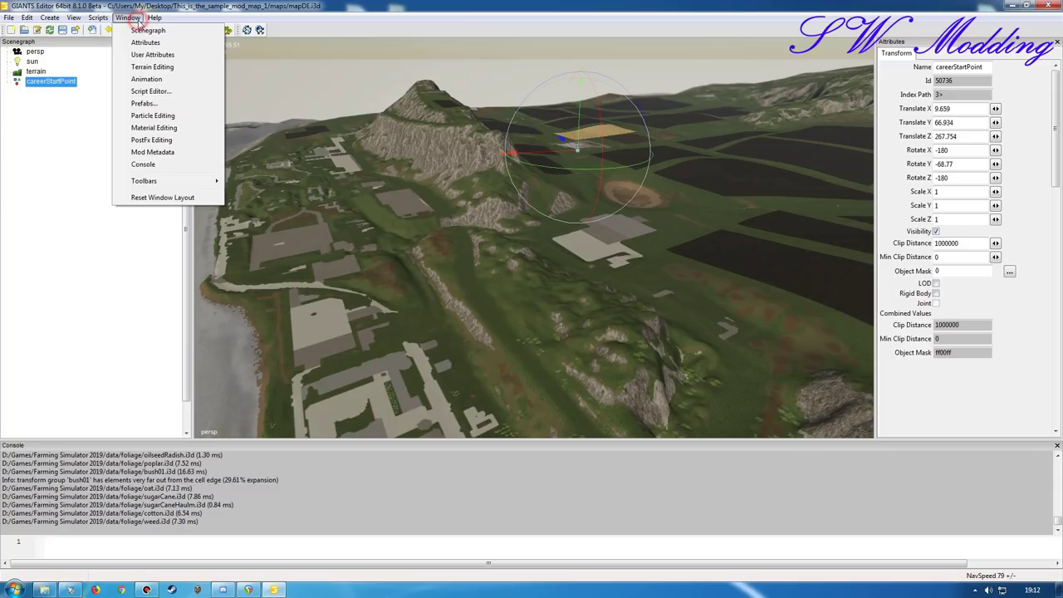
pyautogui.click(153, 54)
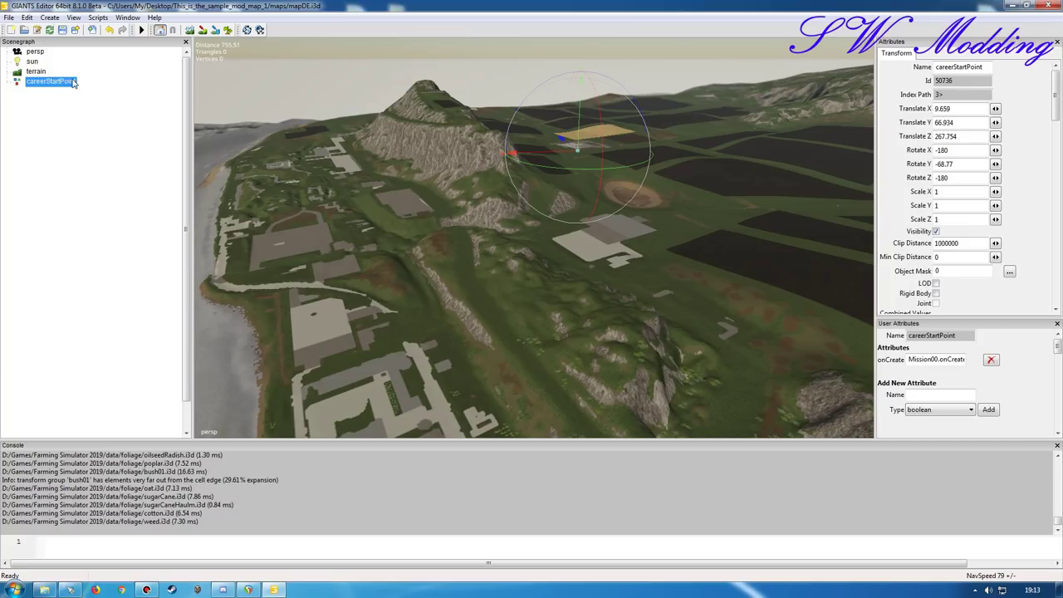
pyautogui.click(62, 30)
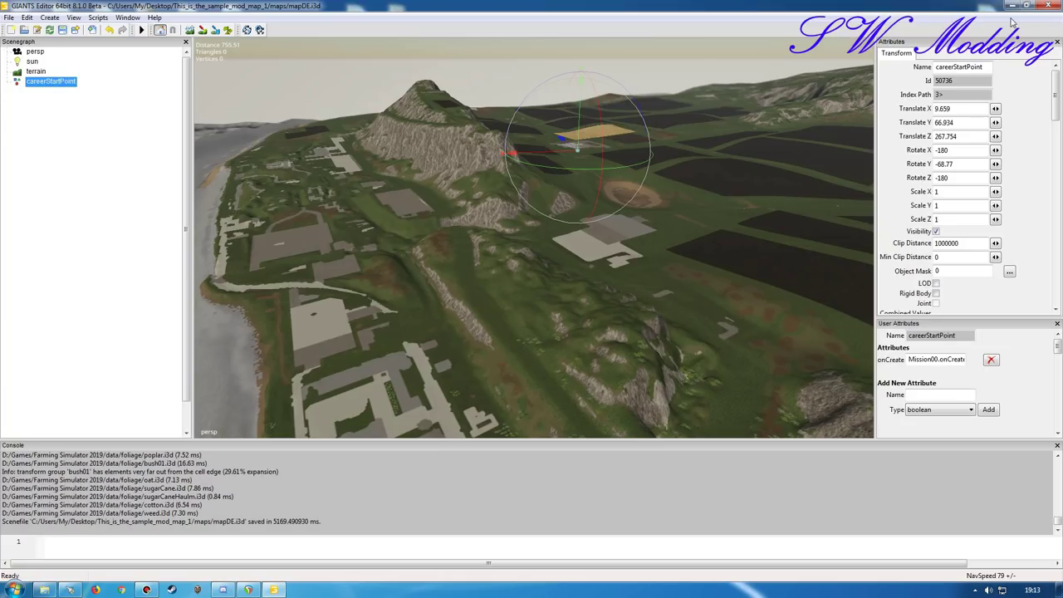
pyautogui.click(1049, 6)
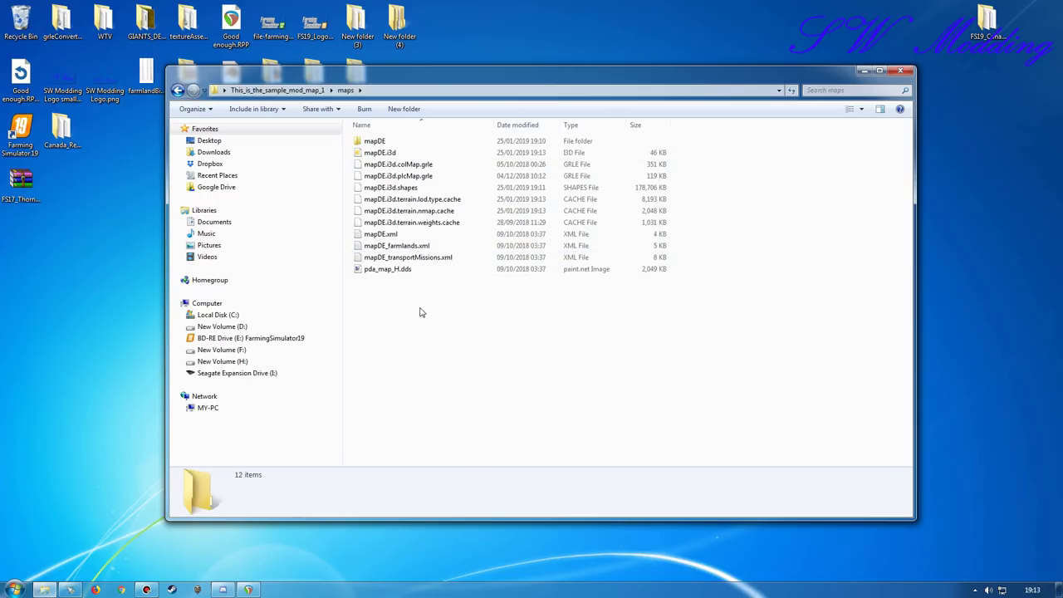
# Step: Return to the mod's maps folder and bring up the context menu for mapDE.i3d
pyautogui.press('BackSpace')
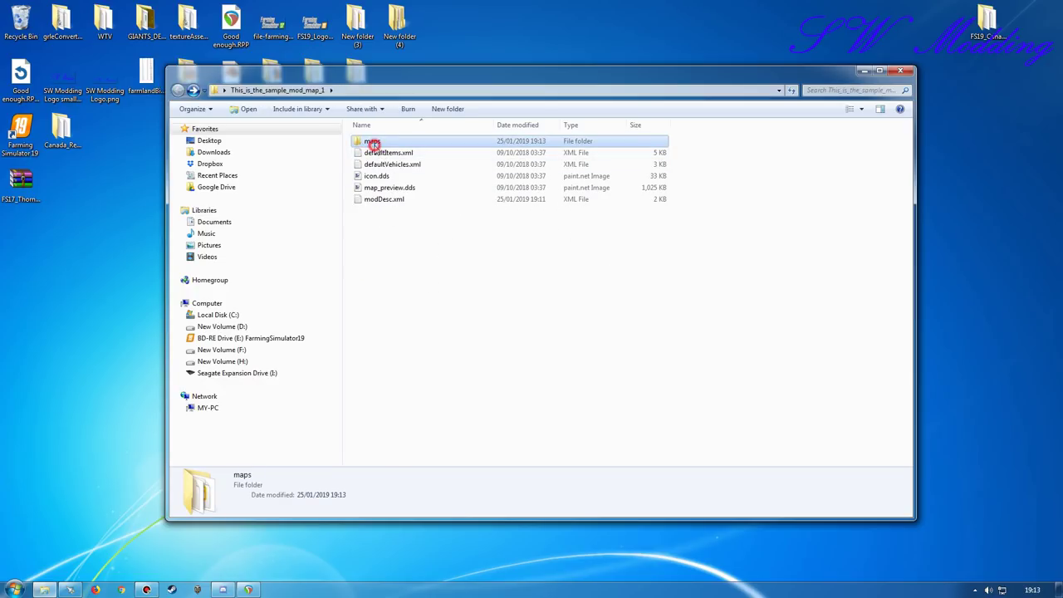
pyautogui.doubleClick(371, 143)
pyautogui.click(375, 155)
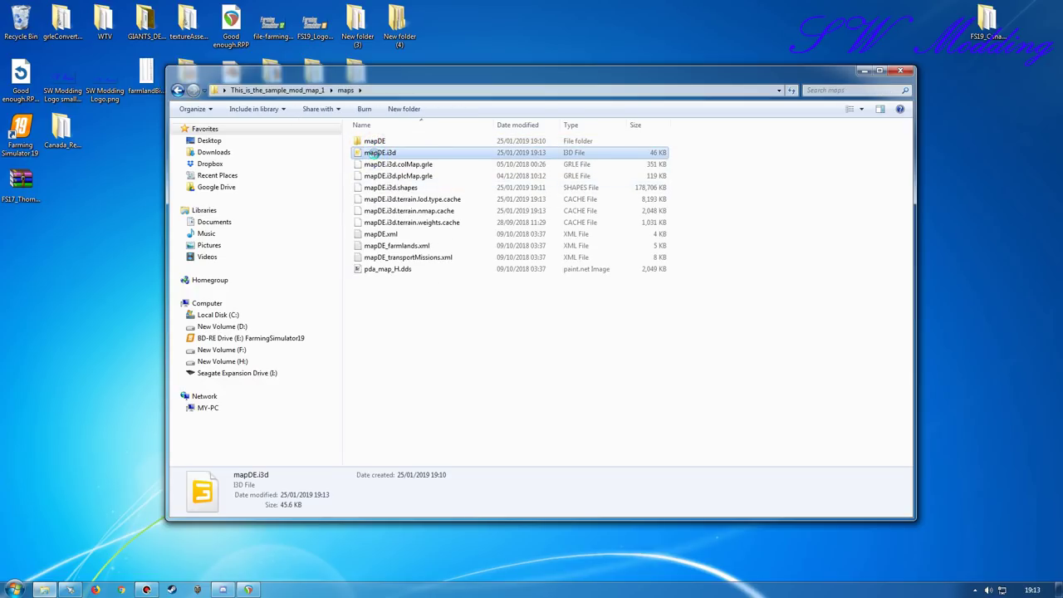
pyautogui.rightClick(374, 154)
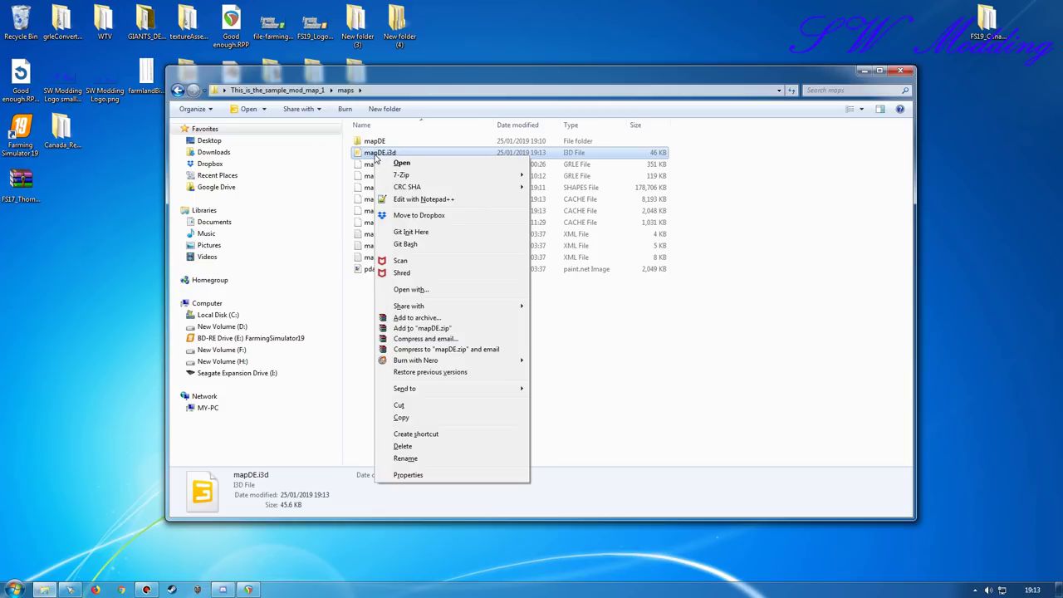
# Step: Open mapDE.i3d in Notepad++ and scroll through its <Files> list of references
pyautogui.click(427, 201)
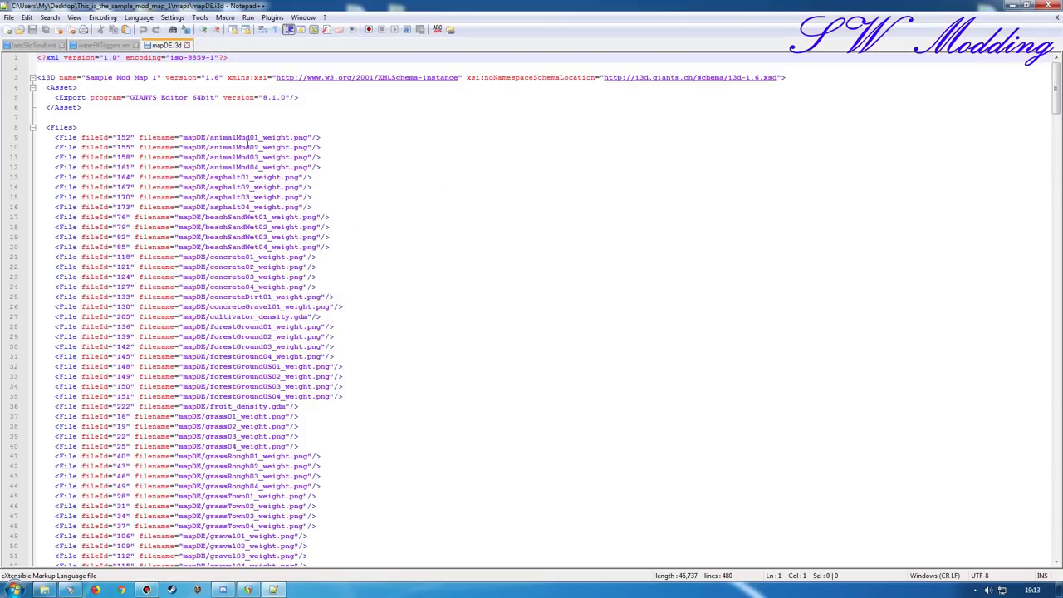
pyautogui.scroll(-20, 194, 413)
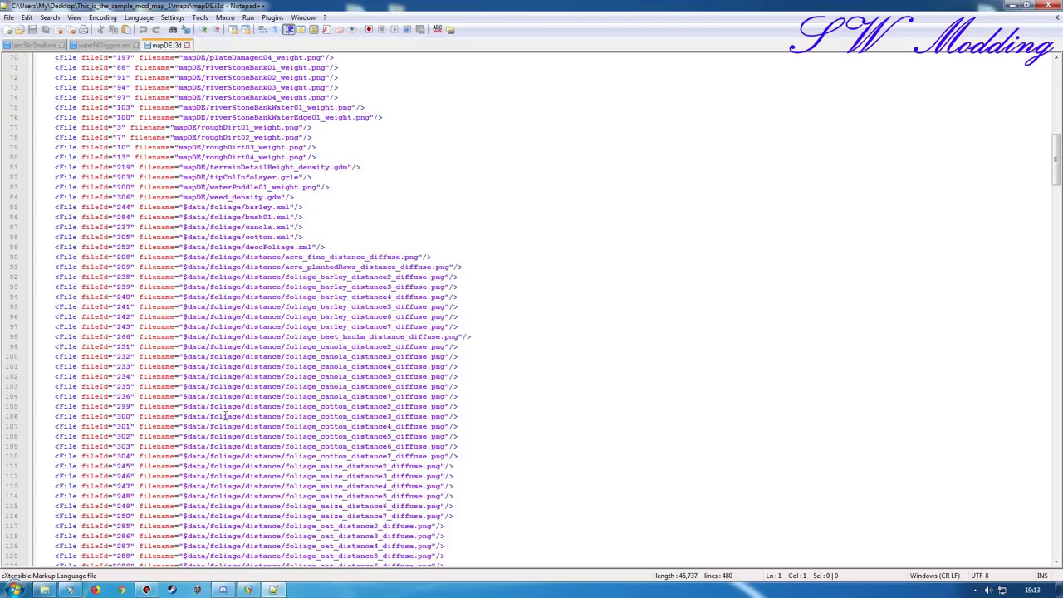
pyautogui.scroll(-20, 250, 376)
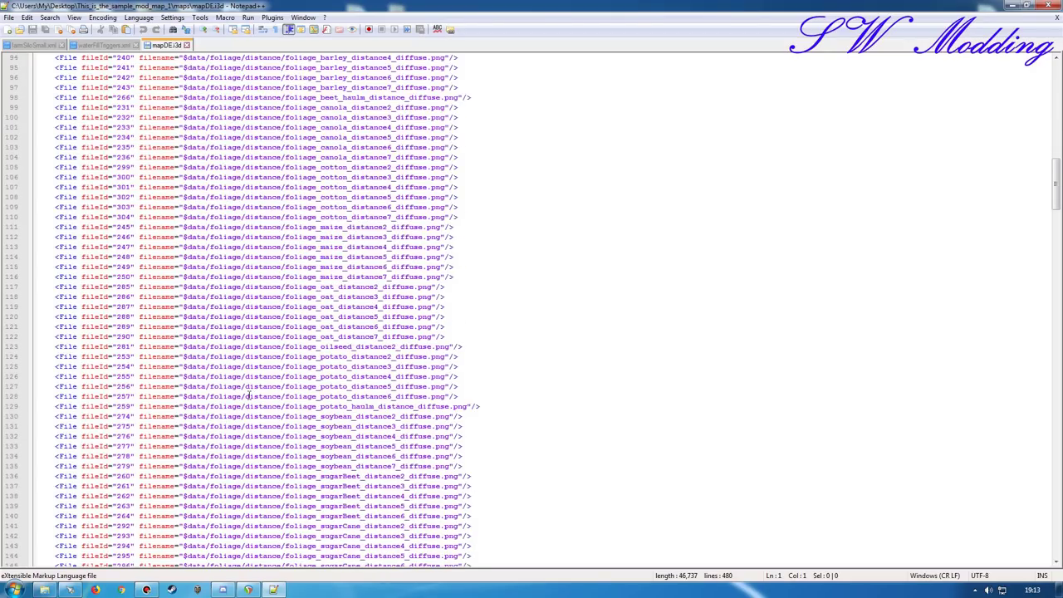
pyautogui.scroll(-2, 240, 425)
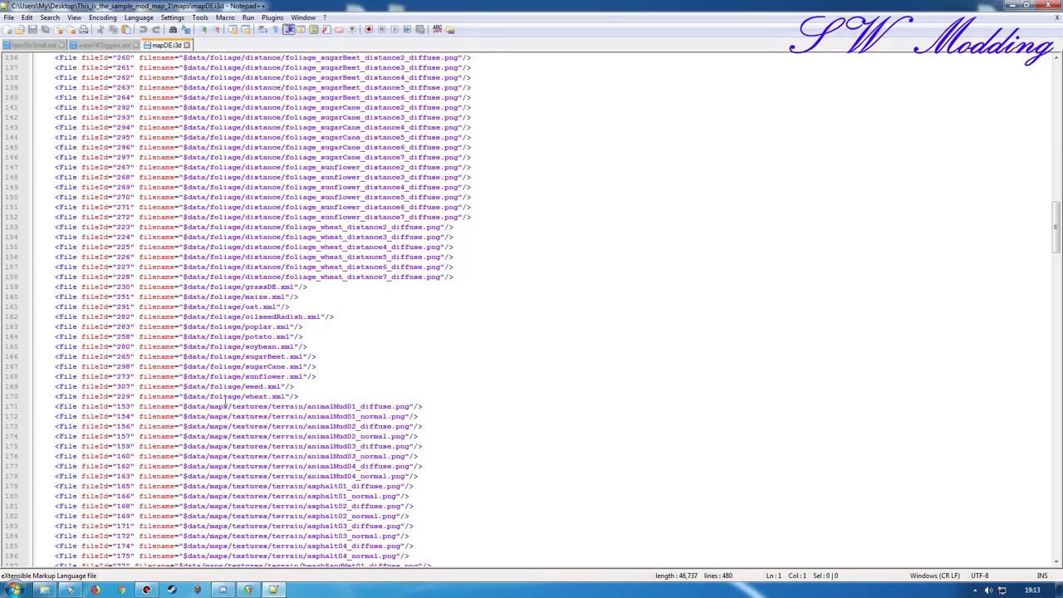
pyautogui.scroll(-20, 226, 379)
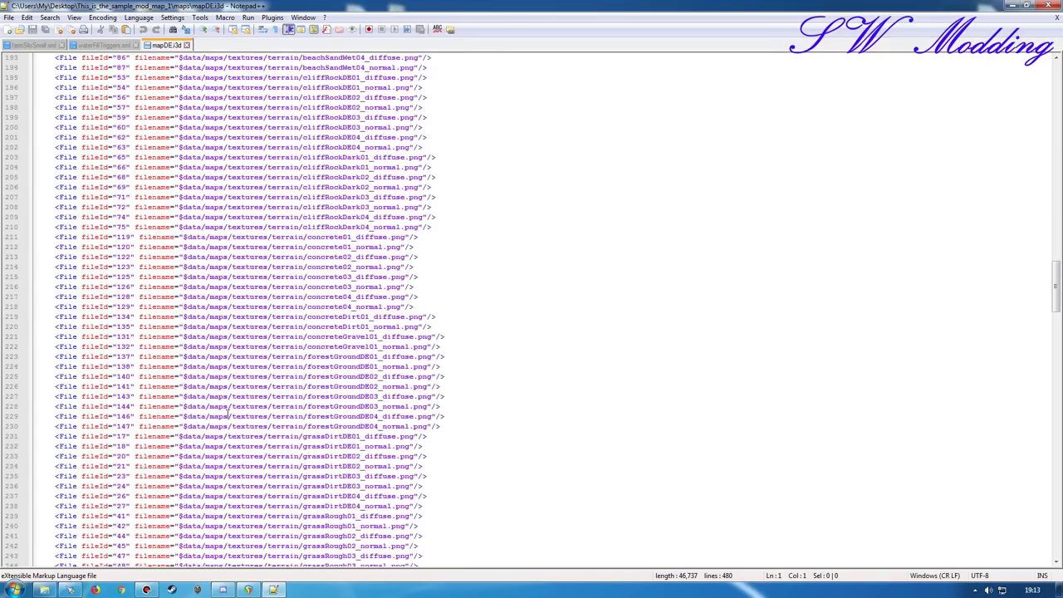
pyautogui.scroll(-14, 228, 414)
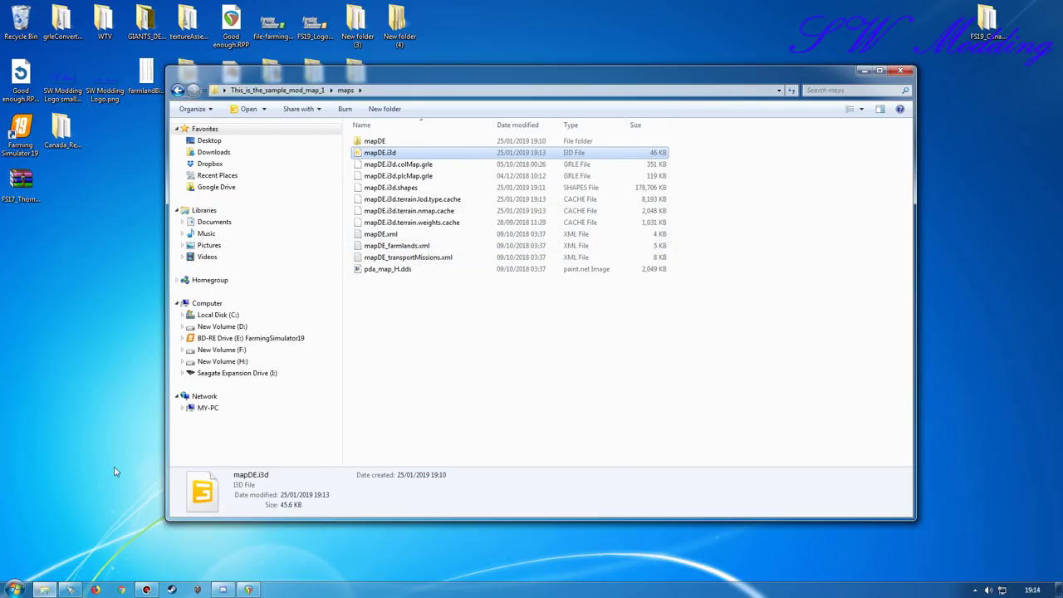
pyautogui.click(17, 589)
pyautogui.click(174, 385)
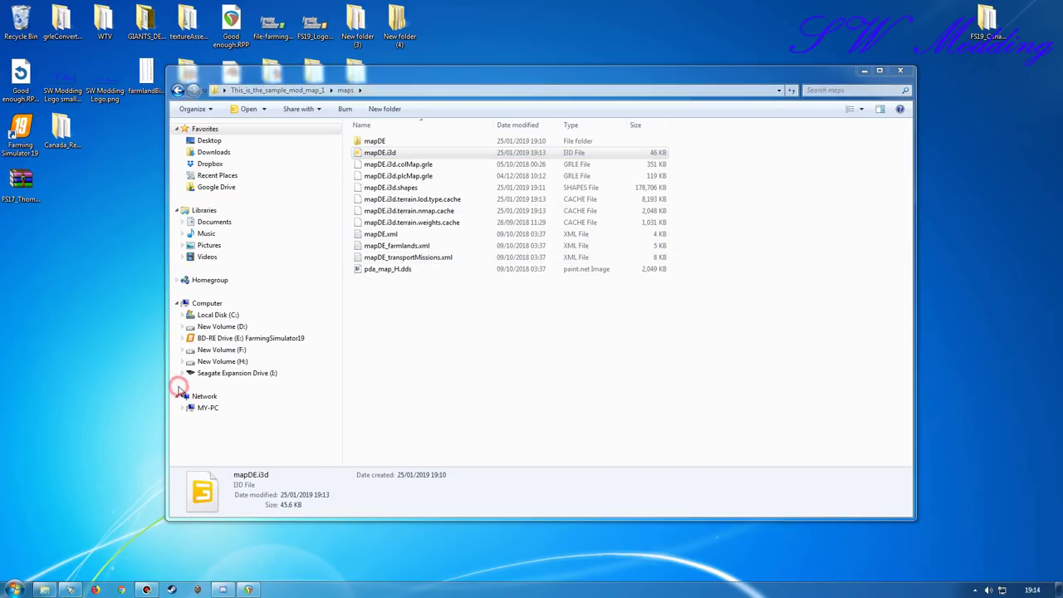
pyautogui.click(914, 84)
pyautogui.click(17, 588)
pyautogui.click(177, 404)
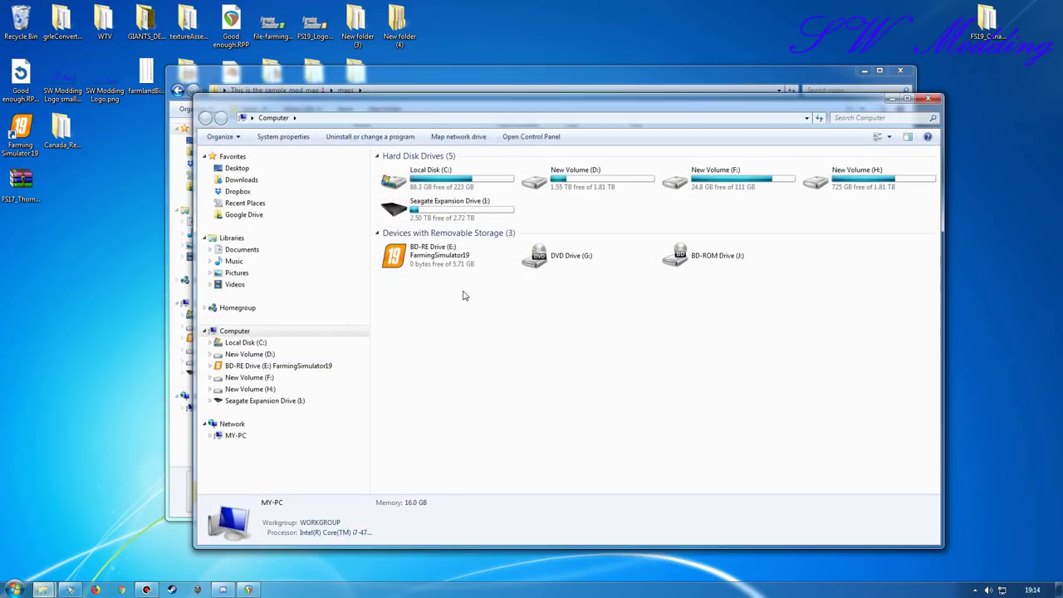
pyautogui.doubleClick(574, 187)
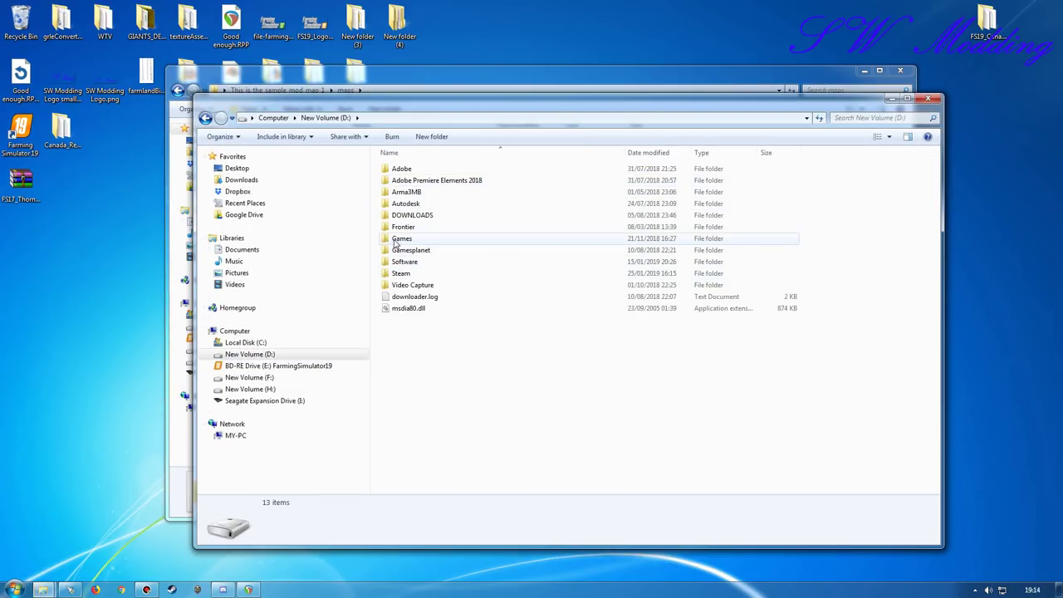
pyautogui.doubleClick(393, 241)
pyautogui.doubleClick(422, 169)
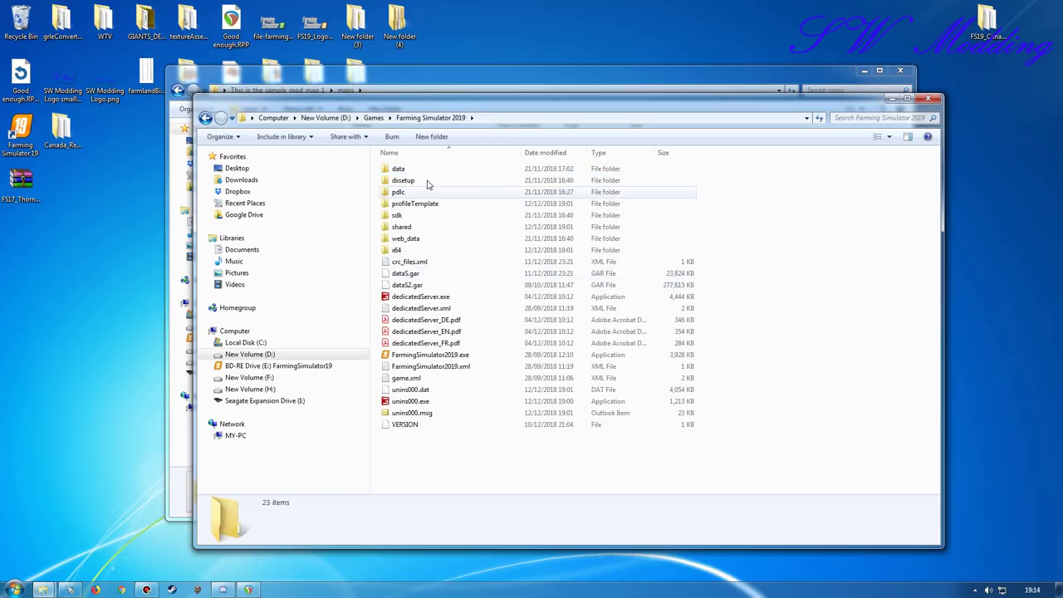
pyautogui.doubleClick(399, 169)
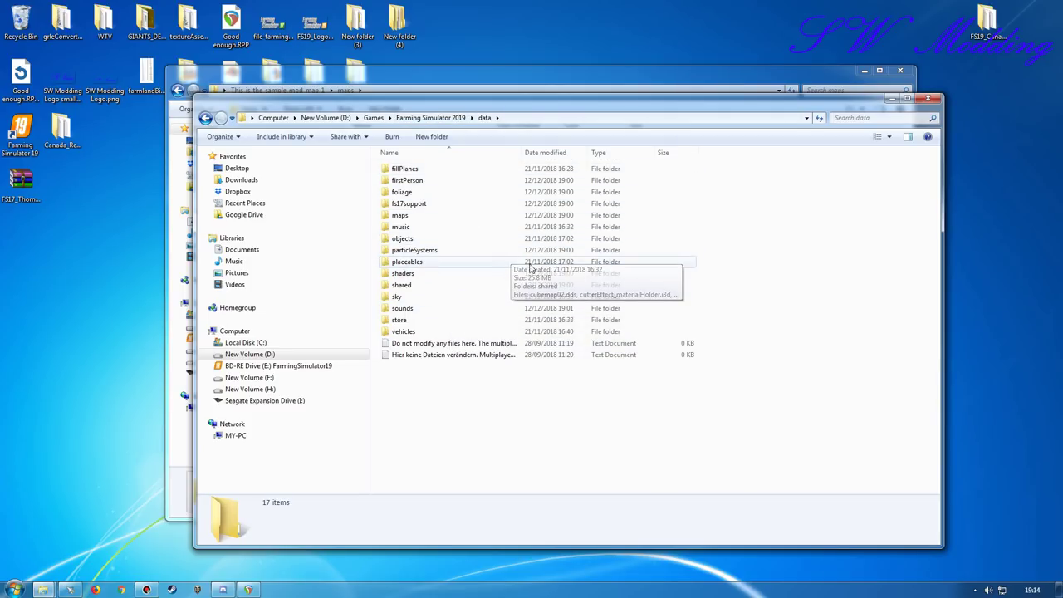
pyautogui.click(926, 100)
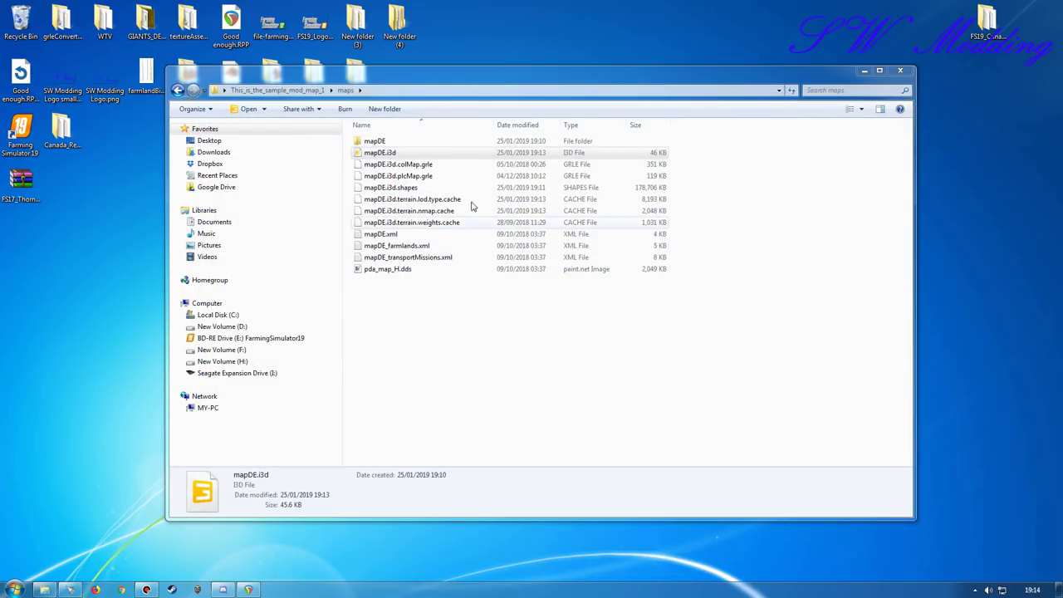
# Step: Move the maps window aside and extract FS17_ThornBrook.zip onto the desktop with WinRAR
pyautogui.moveTo(468, 78); pyautogui.dragTo(486, 125)
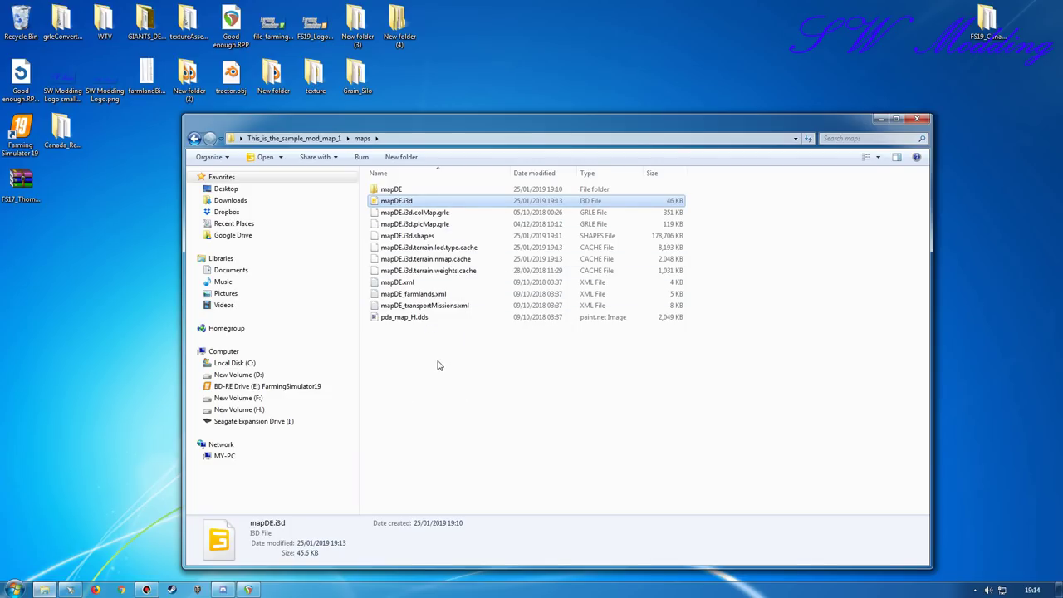
pyautogui.moveTo(454, 119); pyautogui.dragTo(465, 69)
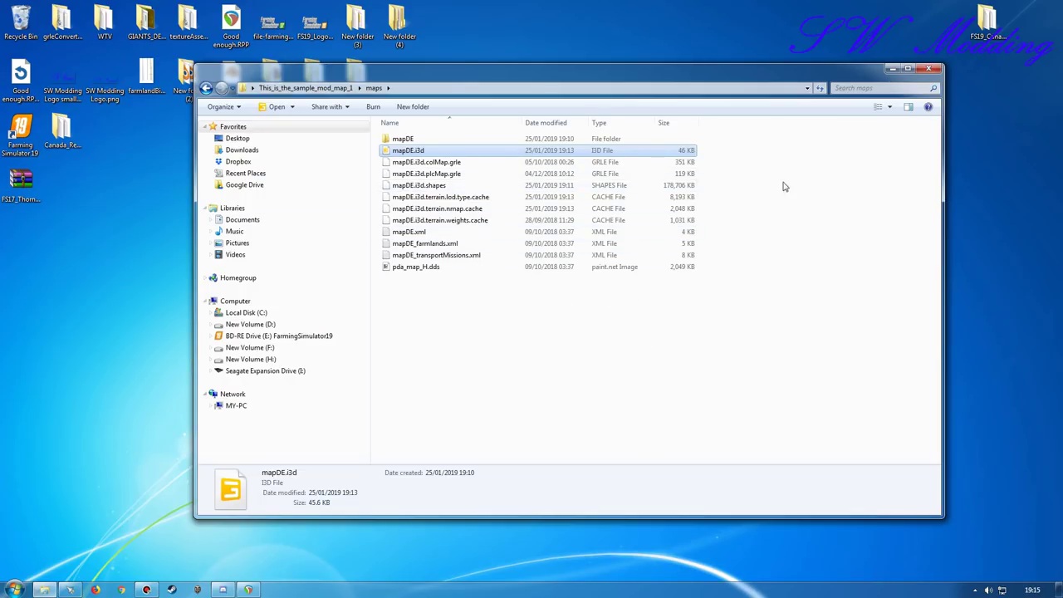
pyautogui.rightClick(11, 179)
pyautogui.click(50, 221)
# Step: Navigate into FS17_ThornBrook's maps\map02 folder and select map02_dem.png
pyautogui.doubleClick(22, 240)
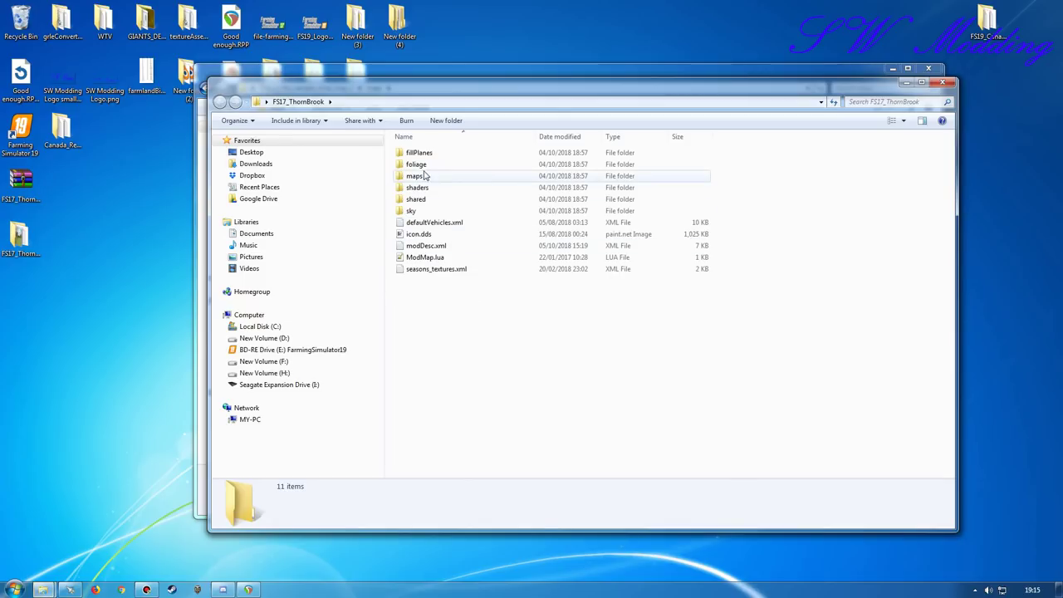
pyautogui.doubleClick(432, 176)
pyautogui.click(421, 188)
pyautogui.doubleClick(421, 188)
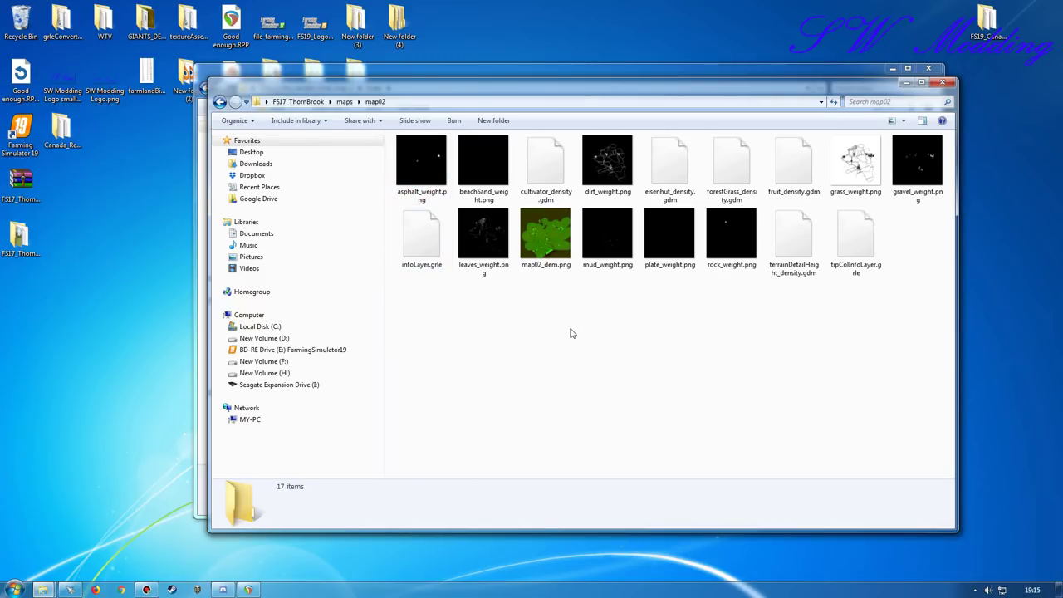
pyautogui.click(543, 238)
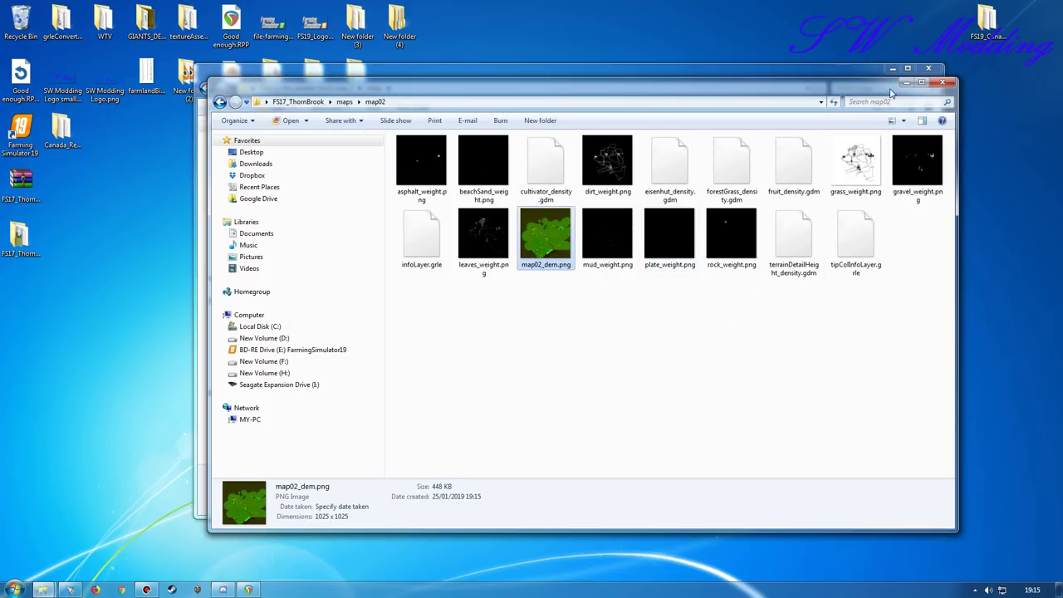
# Step: Open the sample mod's mapDE folder, then bring the ThornBrook map02 window back in front
pyautogui.click(859, 77)
pyautogui.press('Home')
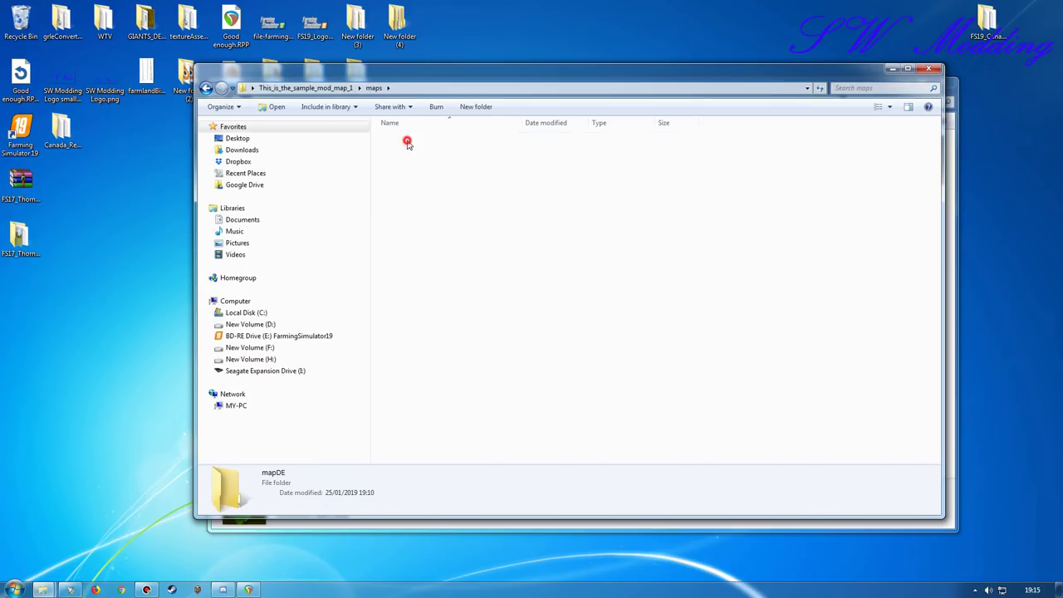
pyautogui.press('Return')
pyautogui.scroll(-2, 901, 290)
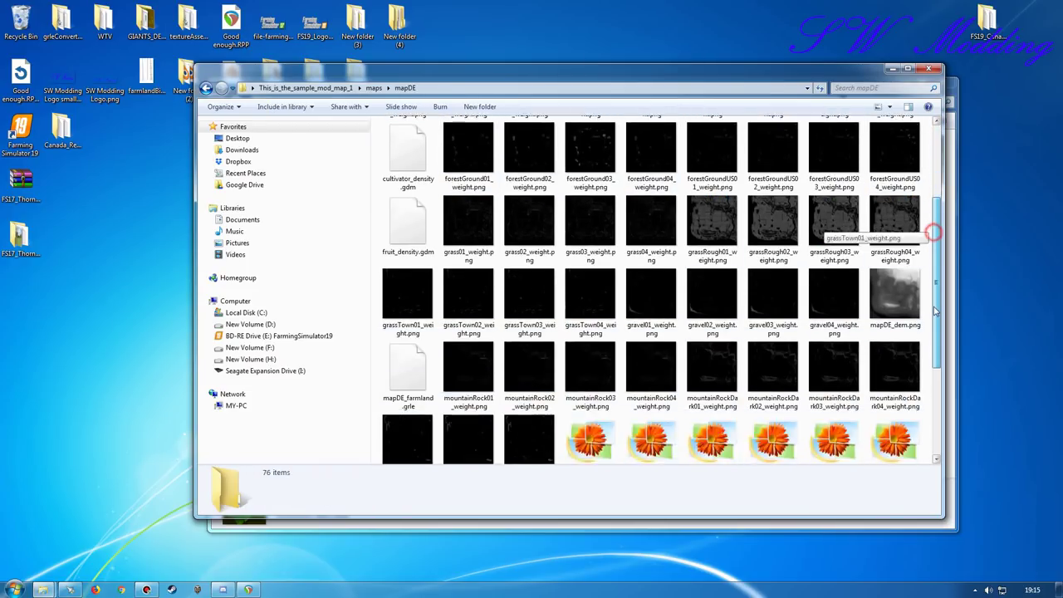
pyautogui.moveTo(904, 316)
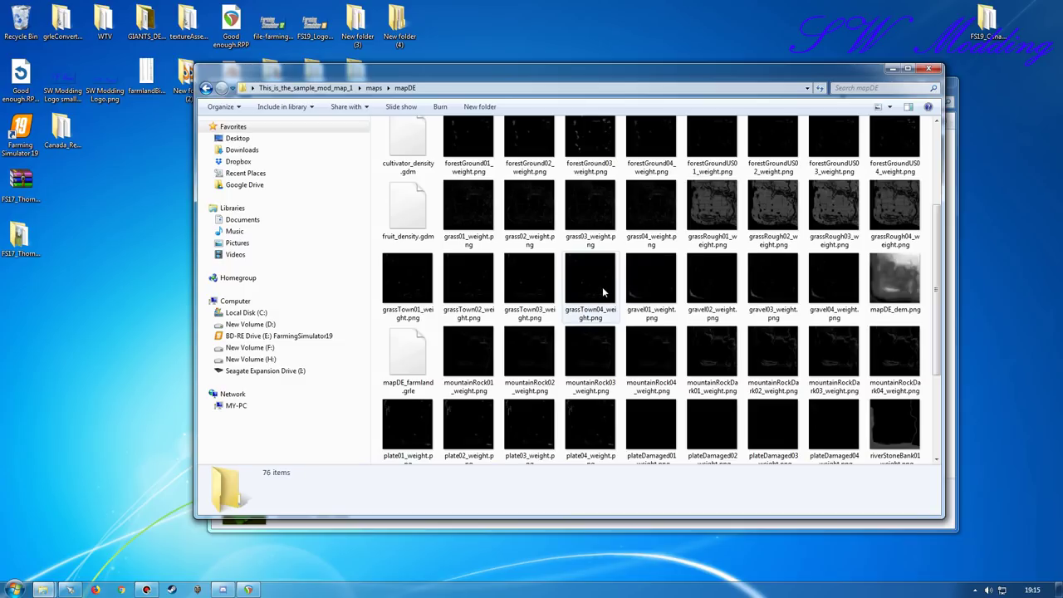
pyautogui.moveTo(604, 292)
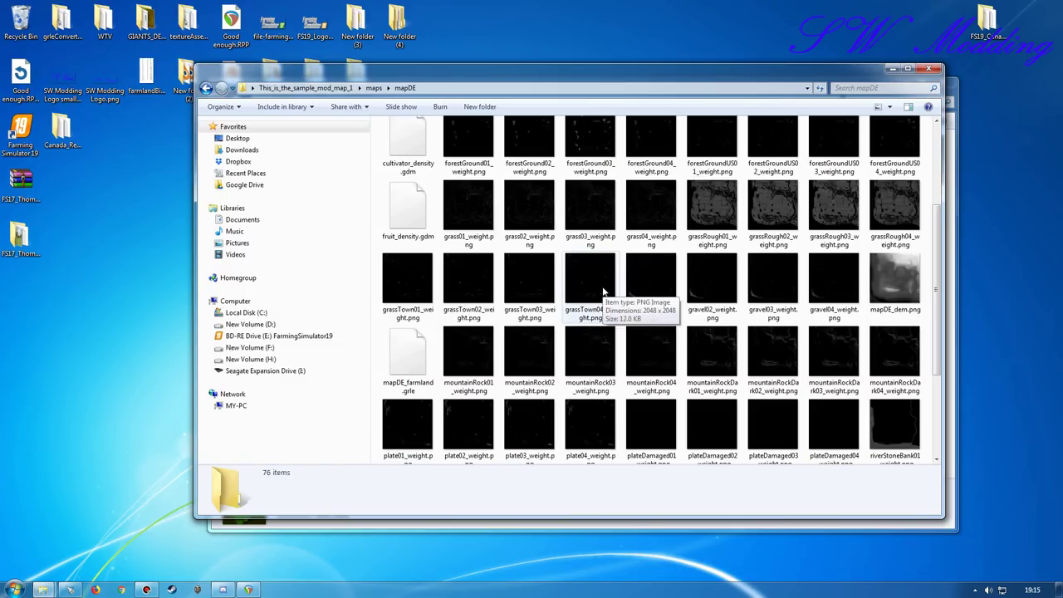
pyautogui.moveTo(831, 75); pyautogui.dragTo(670, 39)
pyautogui.click(848, 83)
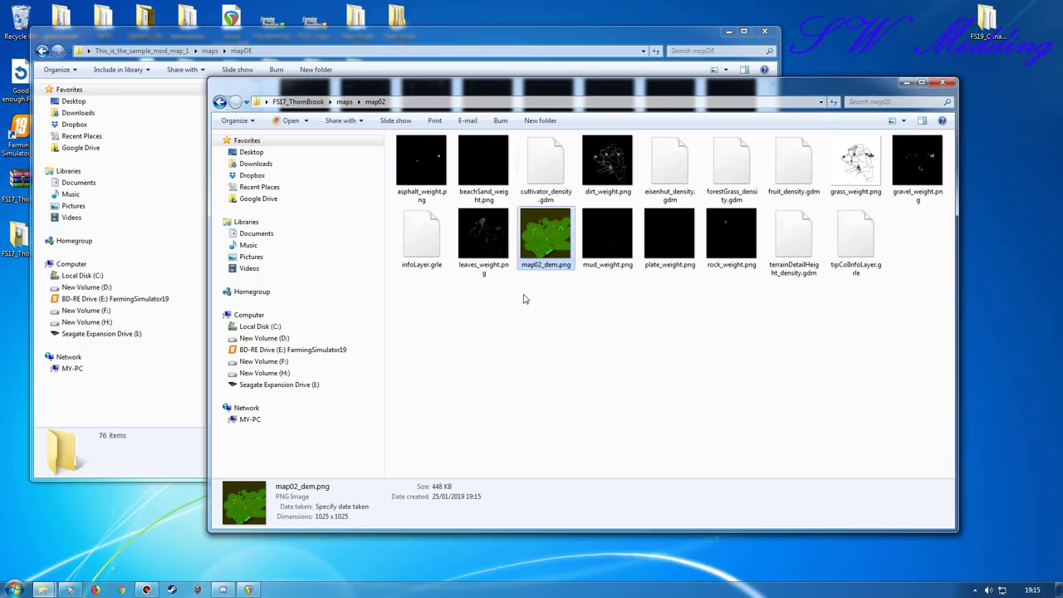
# Step: Copy map02_dem.png onto the desktop and close the ThornBrook map02 window
pyautogui.moveTo(557, 252); pyautogui.dragTo(1005, 266, button='right')
pyautogui.click(986, 296)
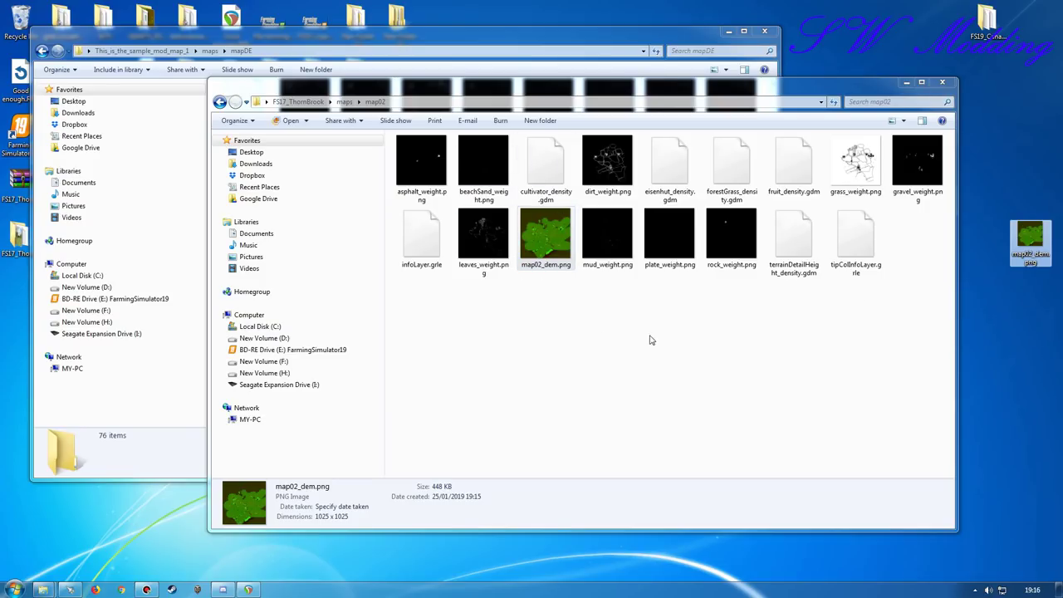
pyautogui.click(942, 81)
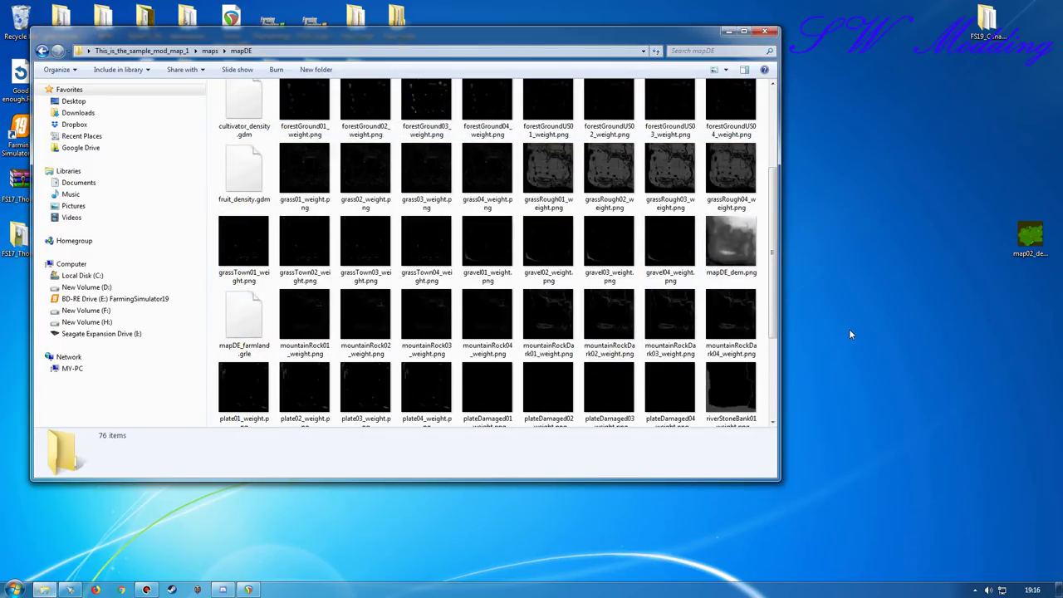
# Step: Tidy the windows and desktop copy, and go up to the sample mod's maps folder
pyautogui.moveTo(448, 37); pyautogui.dragTo(511, 52)
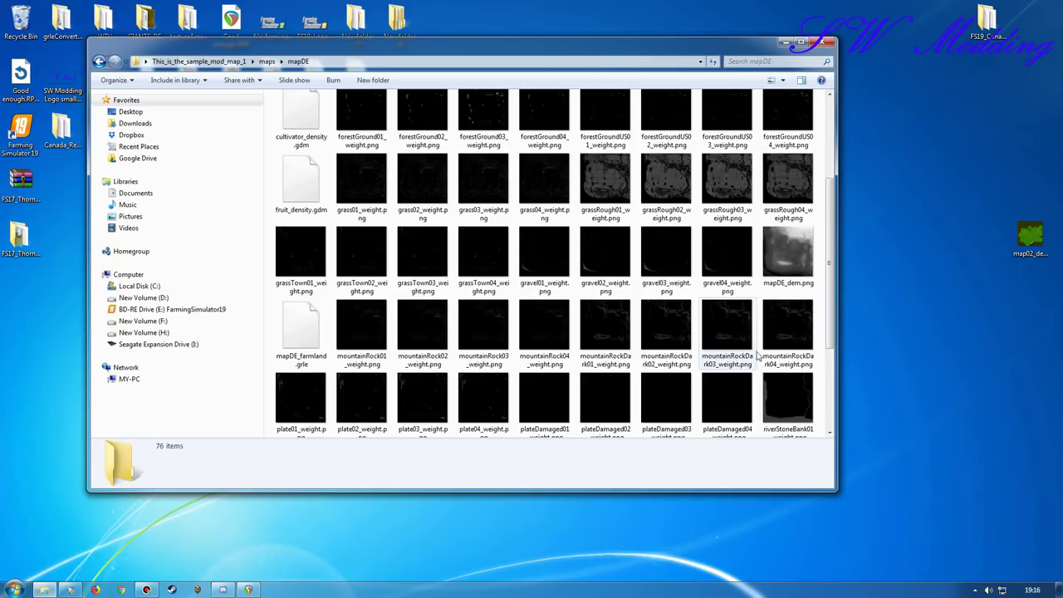
pyautogui.moveTo(1024, 261); pyautogui.dragTo(940, 262)
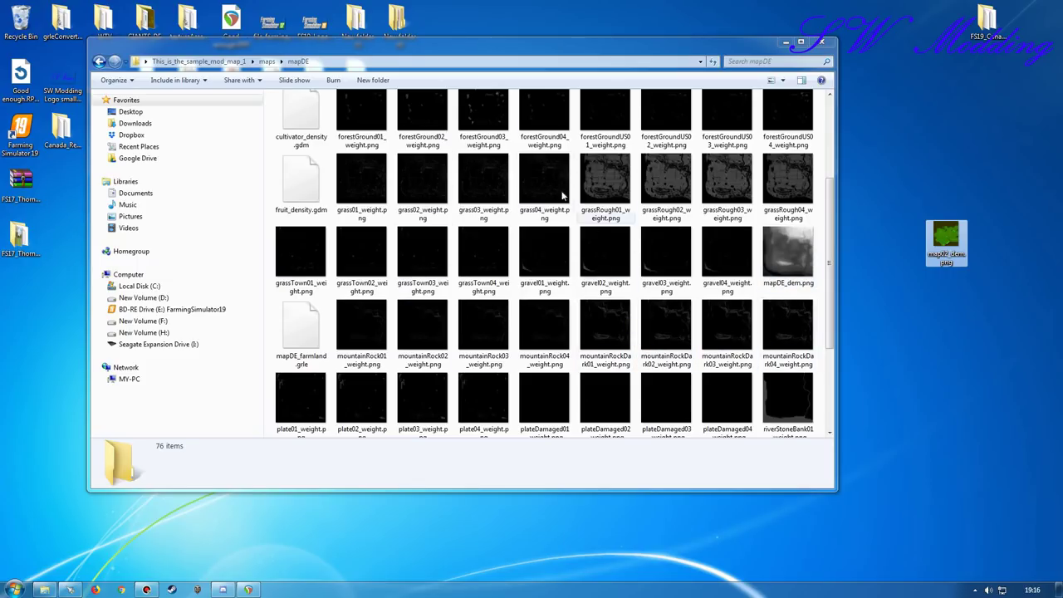
pyautogui.press('BackSpace')
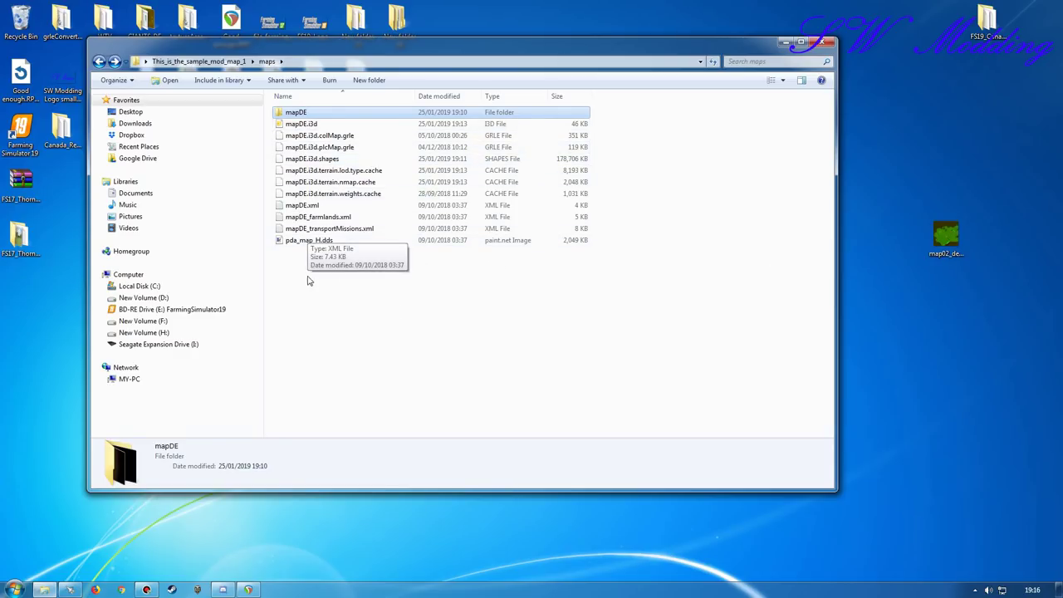
pyautogui.moveTo(423, 43); pyautogui.dragTo(454, 99)
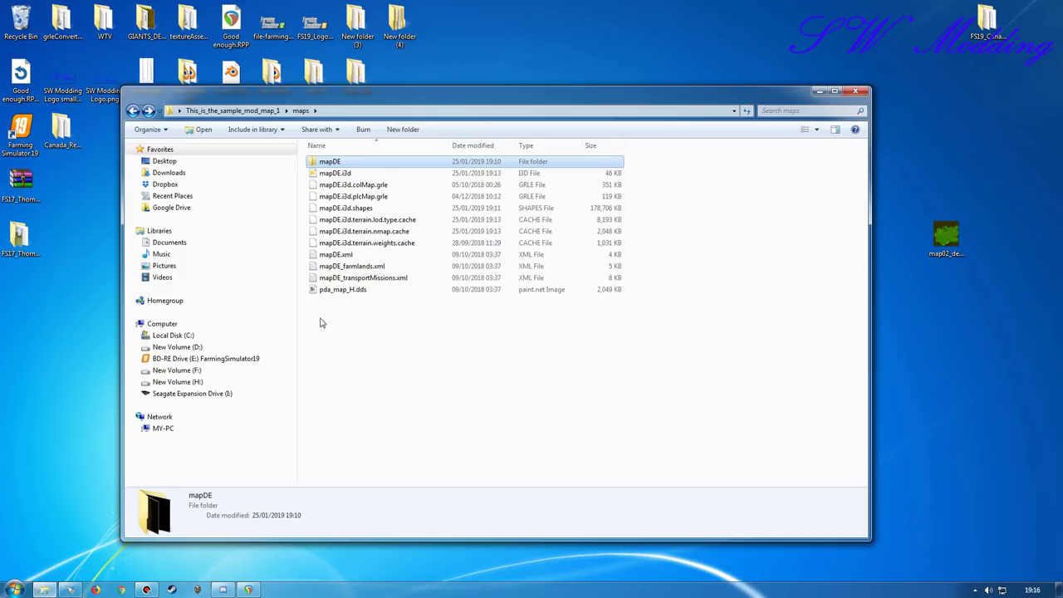
# Step: Open mapDE.i3d with GIANTS Editor 8.1.0 (Beta) and restore the editor window
pyautogui.doubleClick(336, 175)
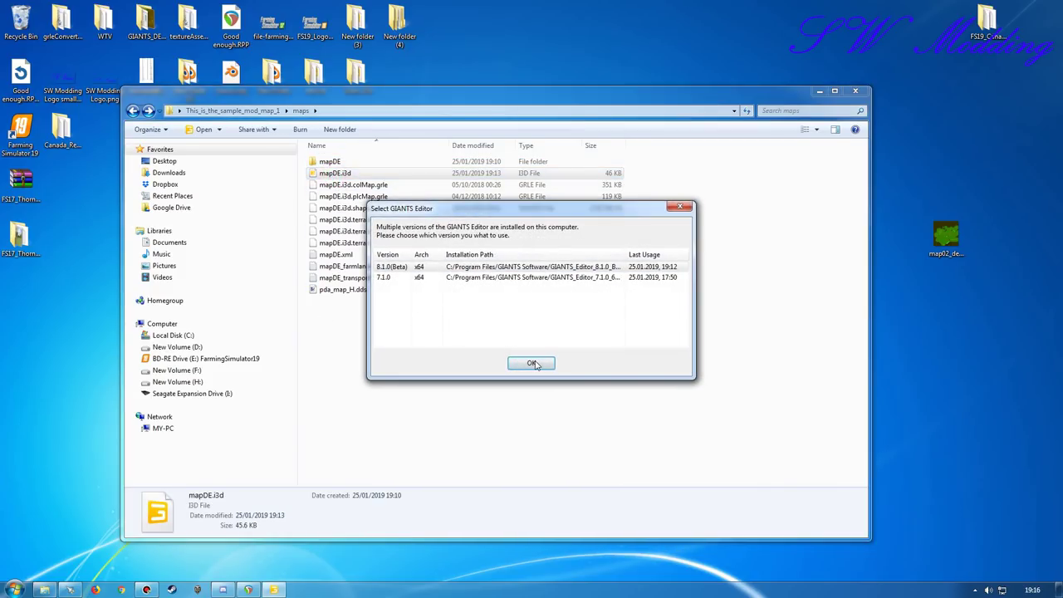
pyautogui.click(531, 363)
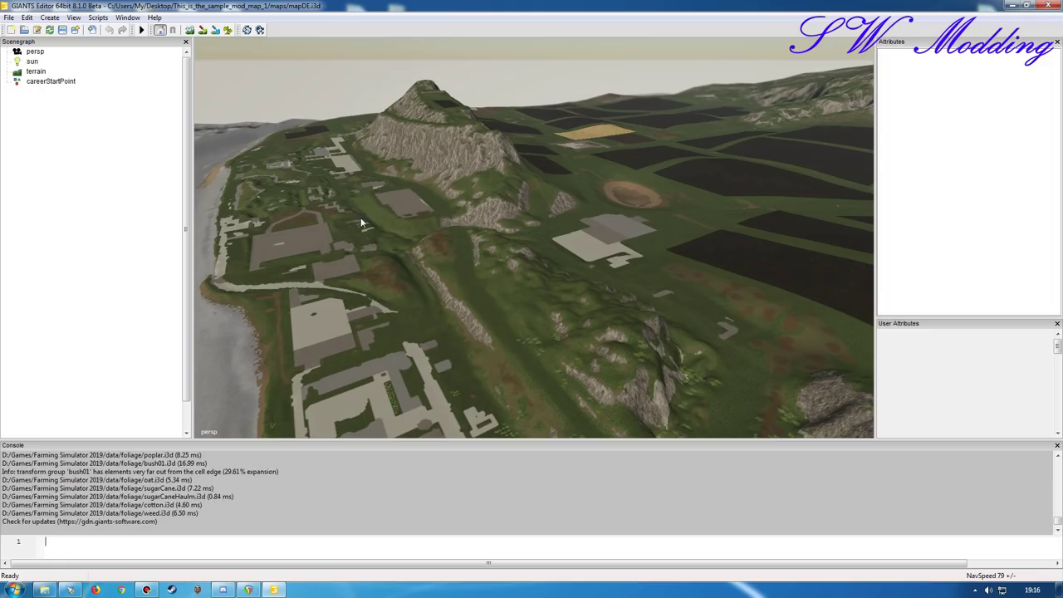
pyautogui.click(1011, 7)
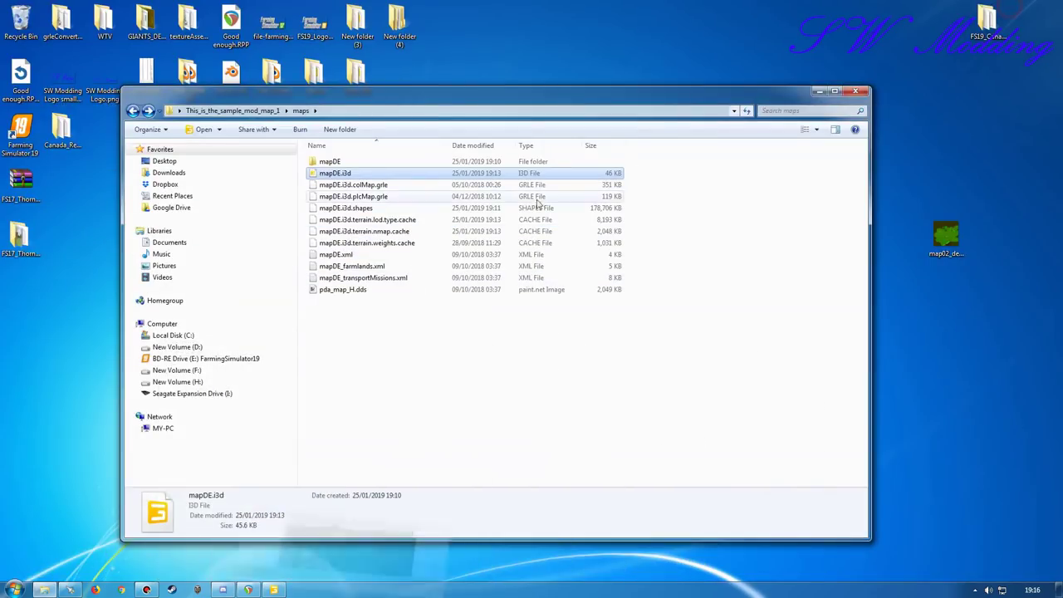
pyautogui.click(23, 206)
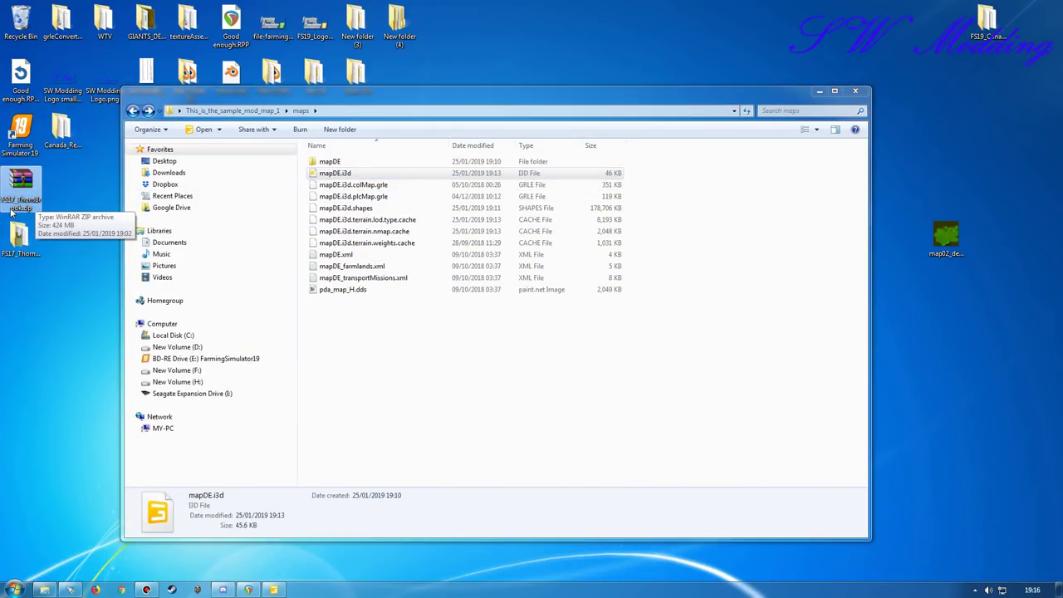
pyautogui.click(273, 590)
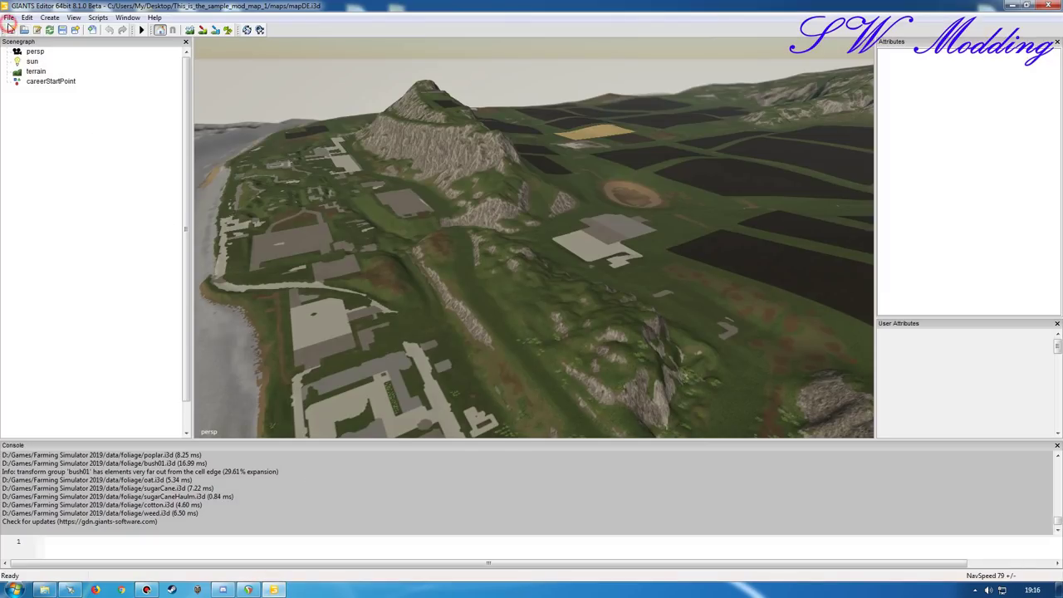
pyautogui.click(9, 18)
# Step: Save As into Desktop\This_is_the_sample_mod_map_1\maps, starting the file name 'mapTh'
pyautogui.click(32, 79)
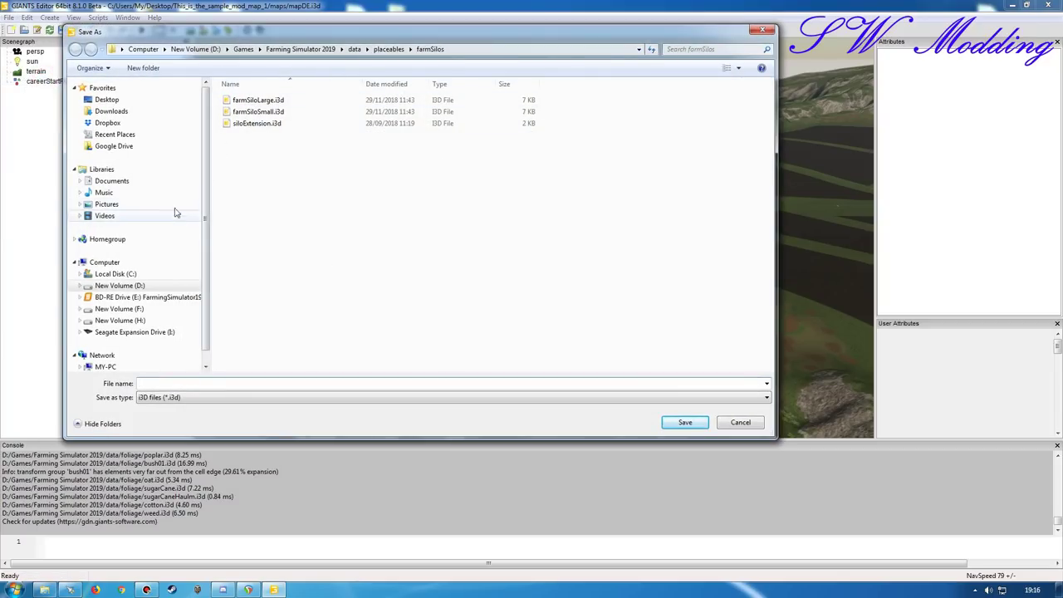
pyautogui.click(125, 180)
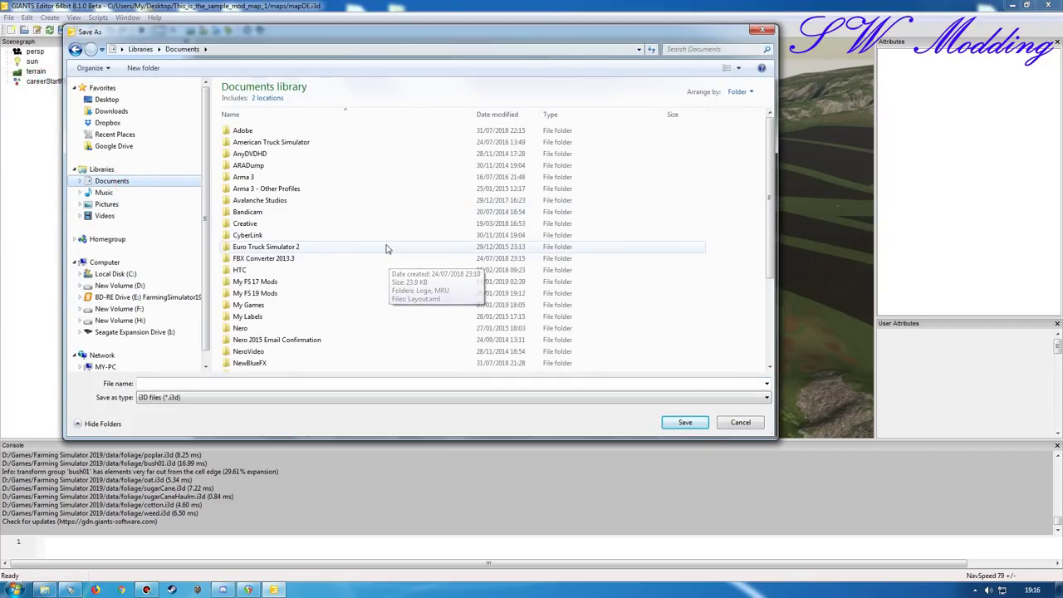
pyautogui.doubleClick(259, 307)
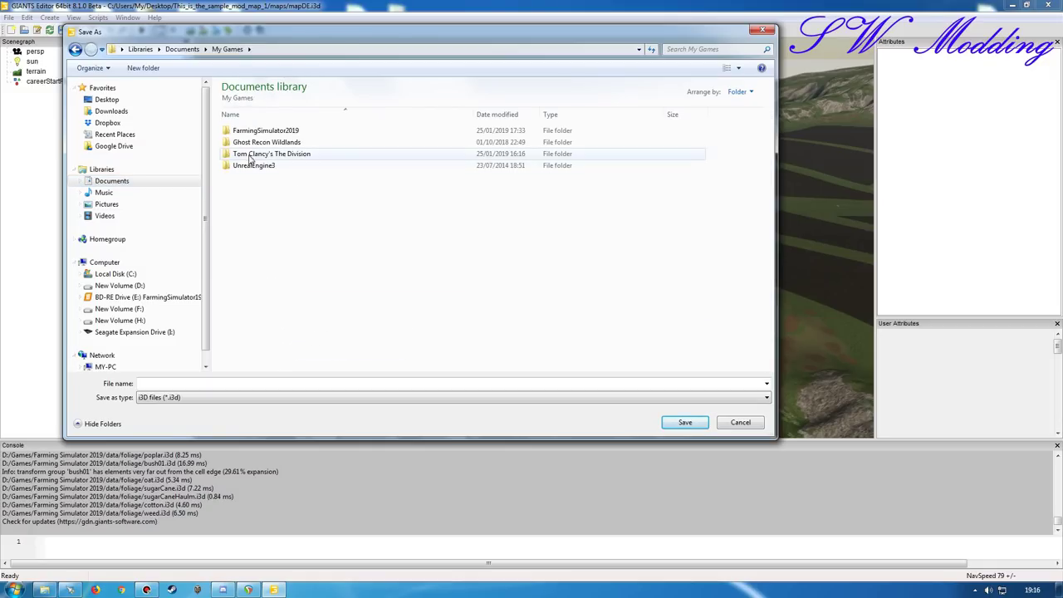
pyautogui.click(106, 99)
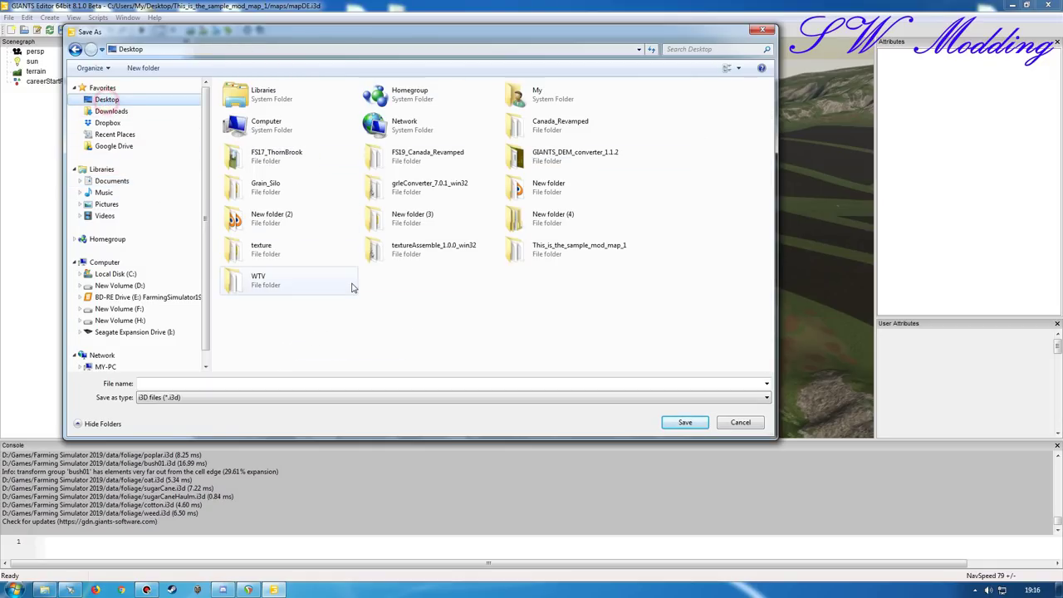
pyautogui.click(547, 251)
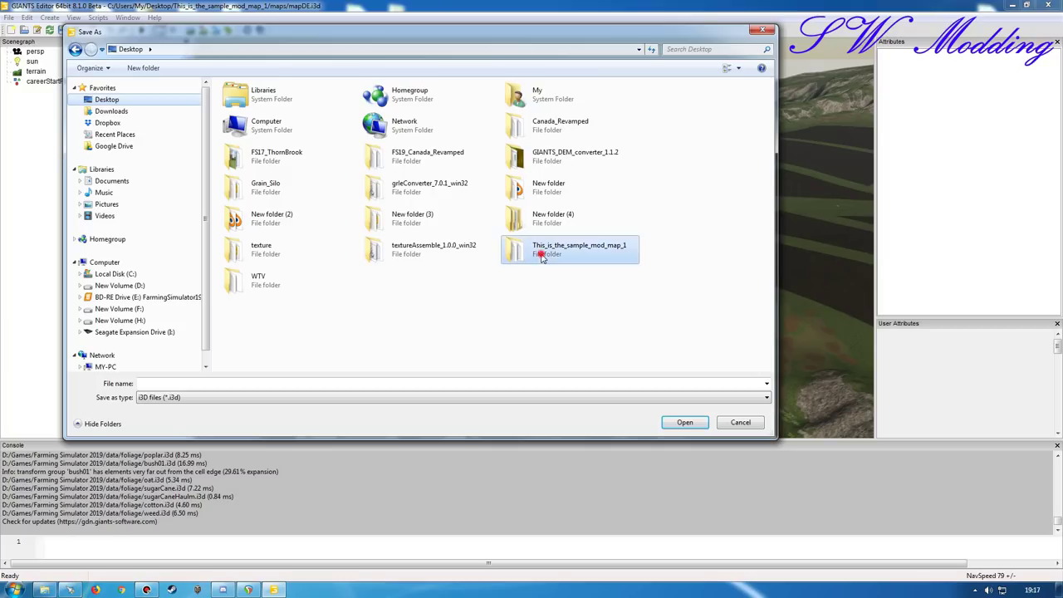
pyautogui.doubleClick(524, 257)
pyautogui.doubleClick(244, 102)
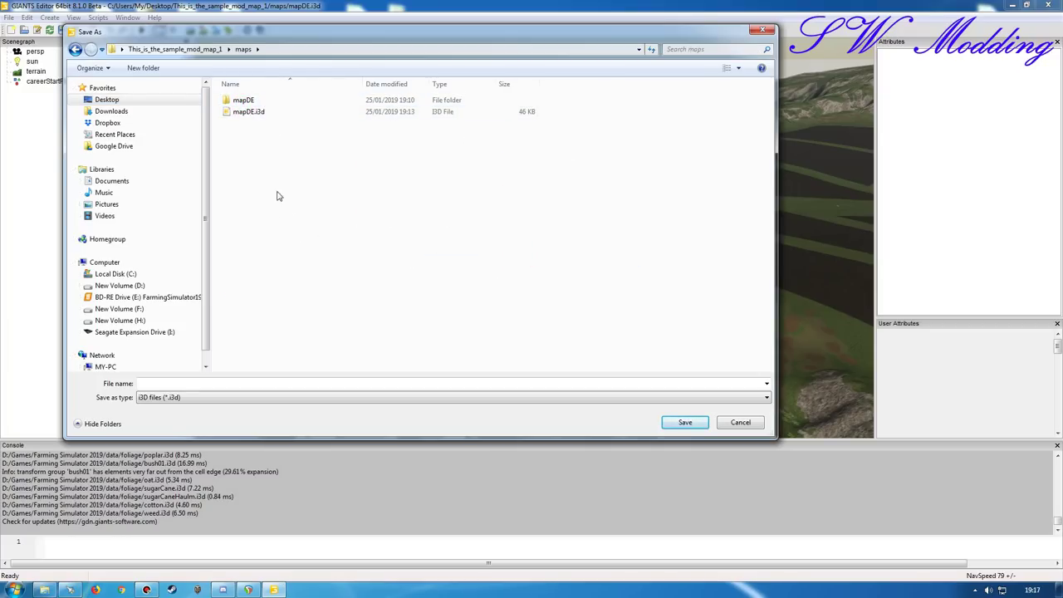
pyautogui.click(281, 381)
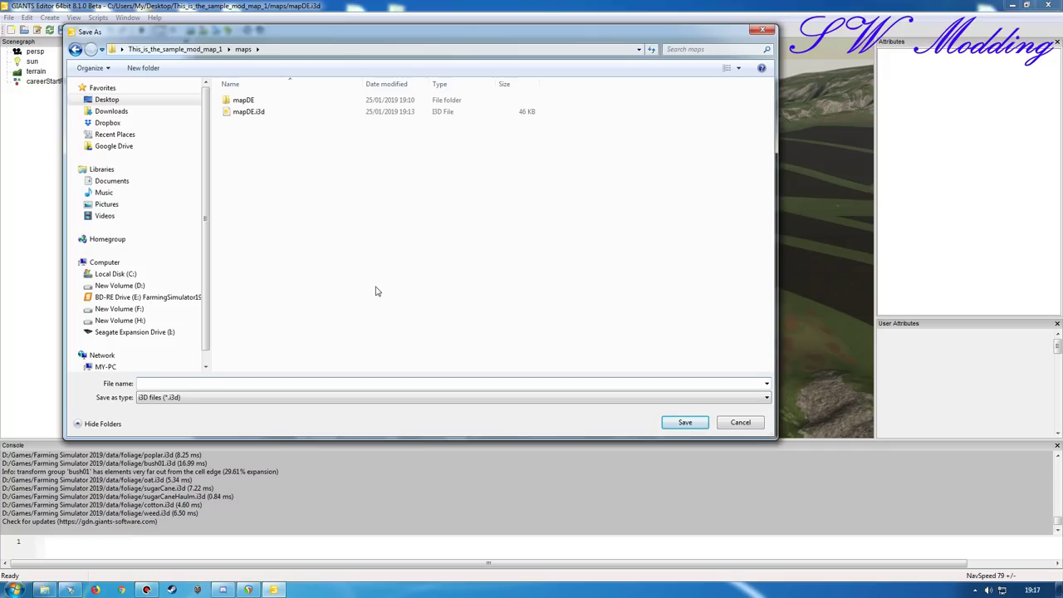
pyautogui.write('ma')
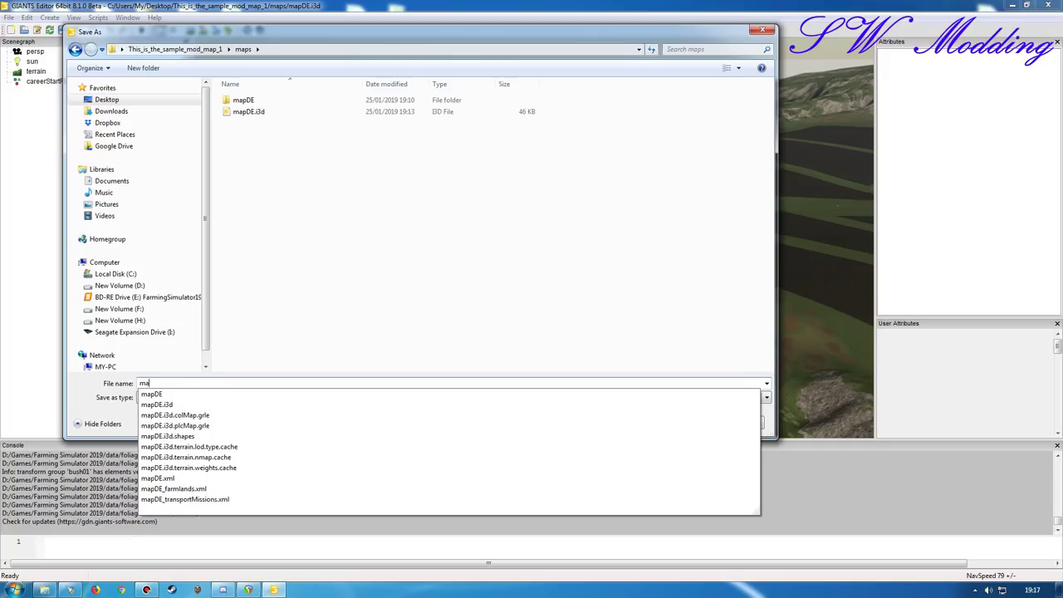
pyautogui.write('pTh')
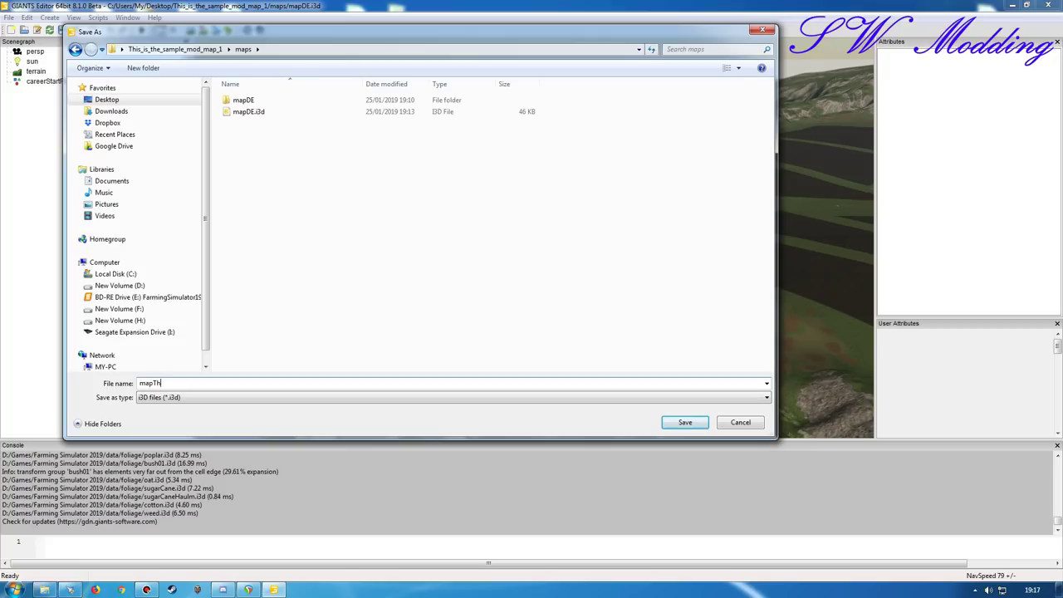